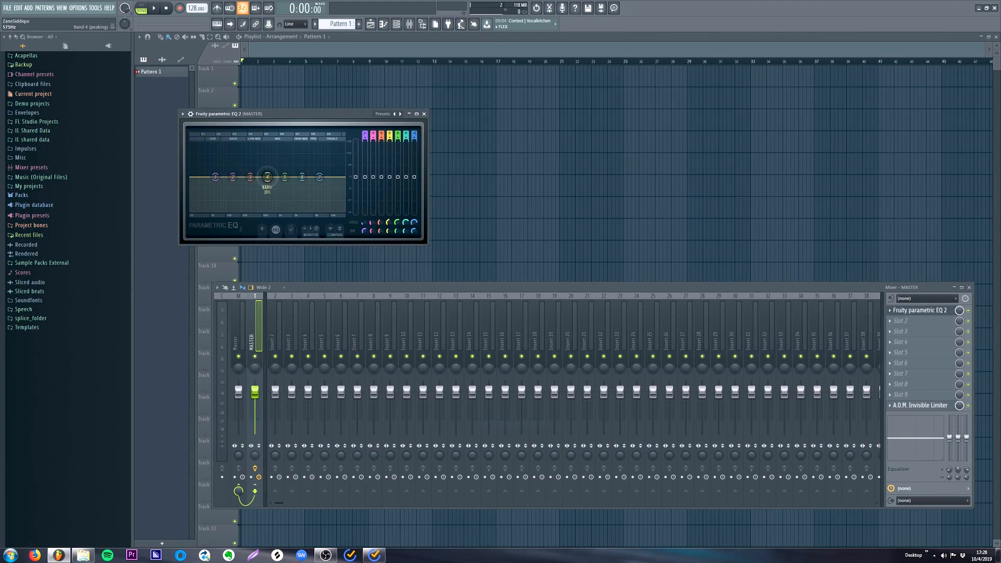
- Boost band 4 of the MASTER track's Fruity parametric EQ 2 and save the project as "test template" in Data/Templates/User/Ryos
left_click_drag(266, 170, 266, 144)
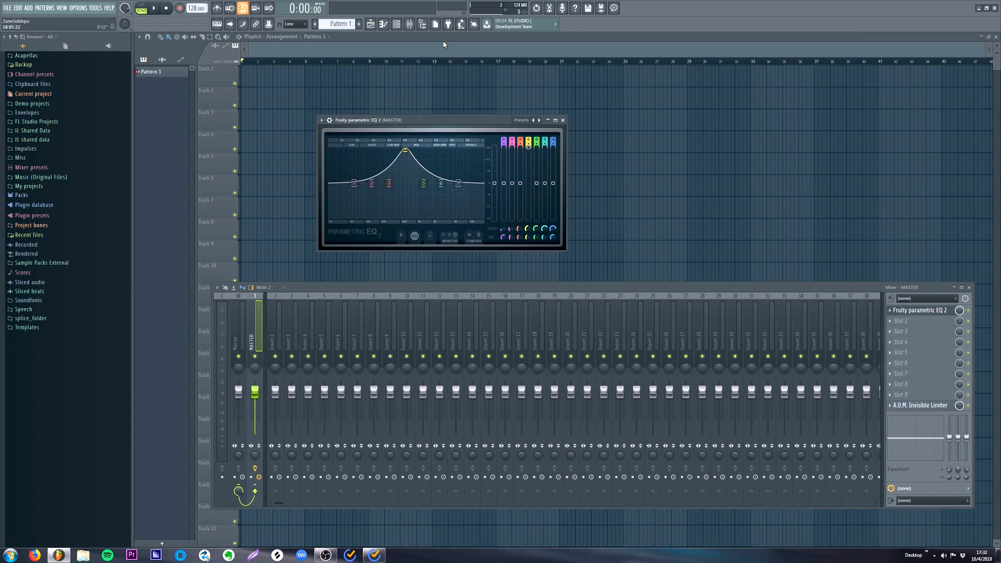
key("ctrl+s")
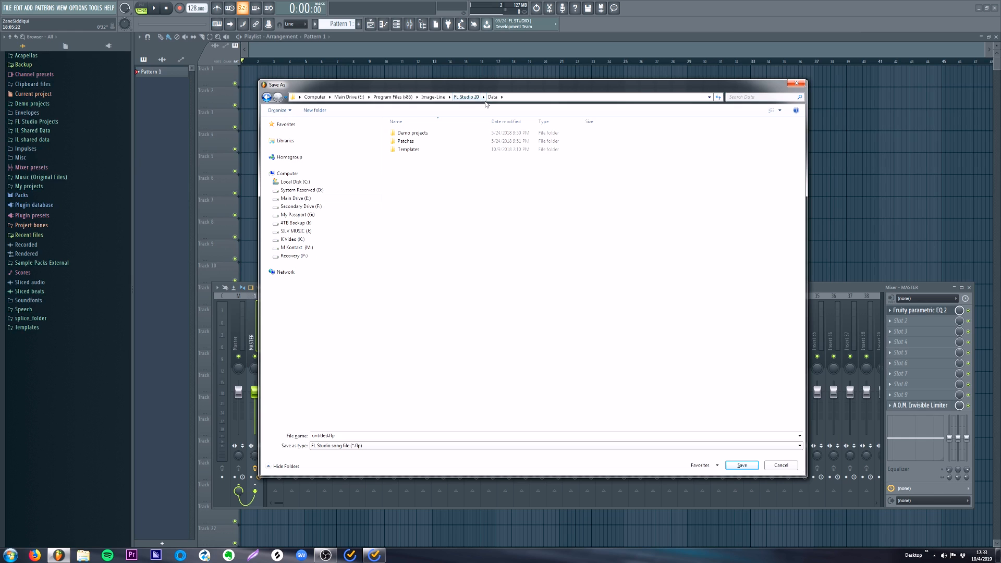
double_click(415, 150)
left_click(493, 97)
double_click(421, 150)
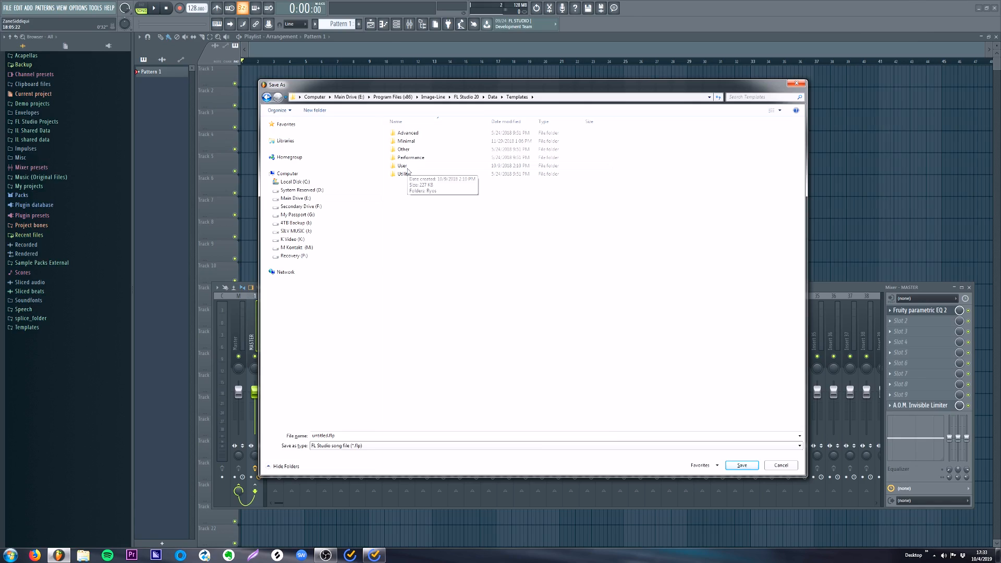
double_click(404, 166)
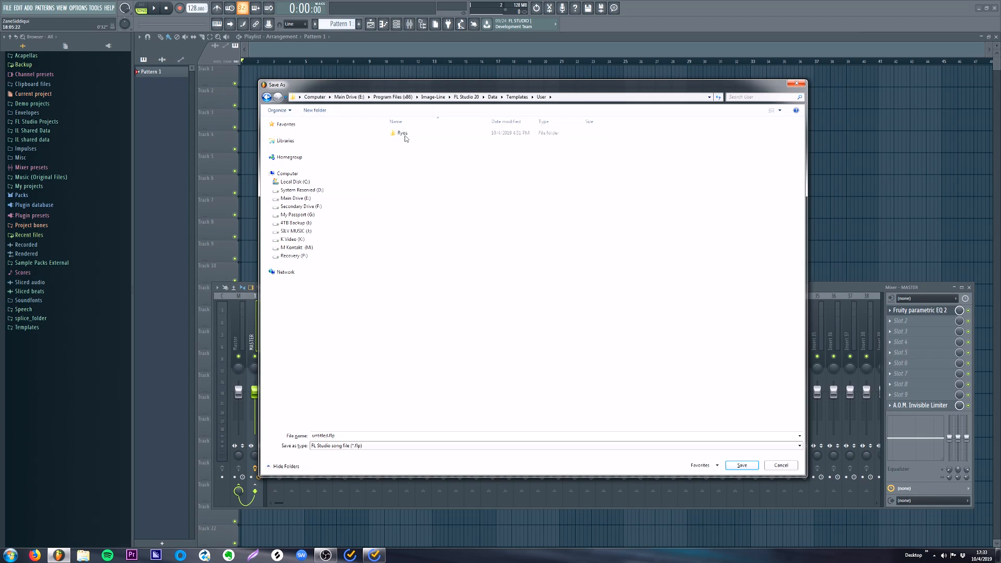
double_click(402, 134)
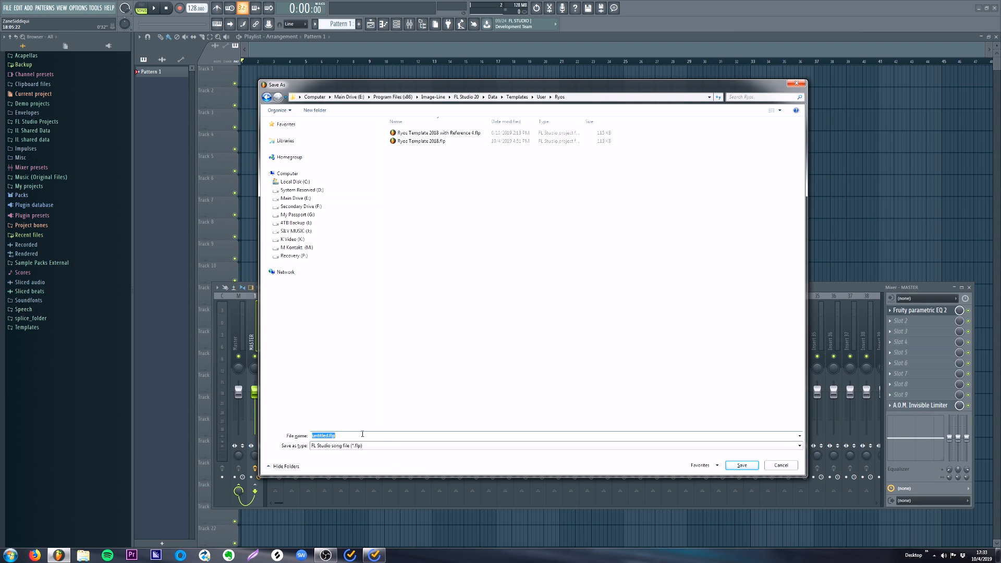
type("test template")
key("Return")
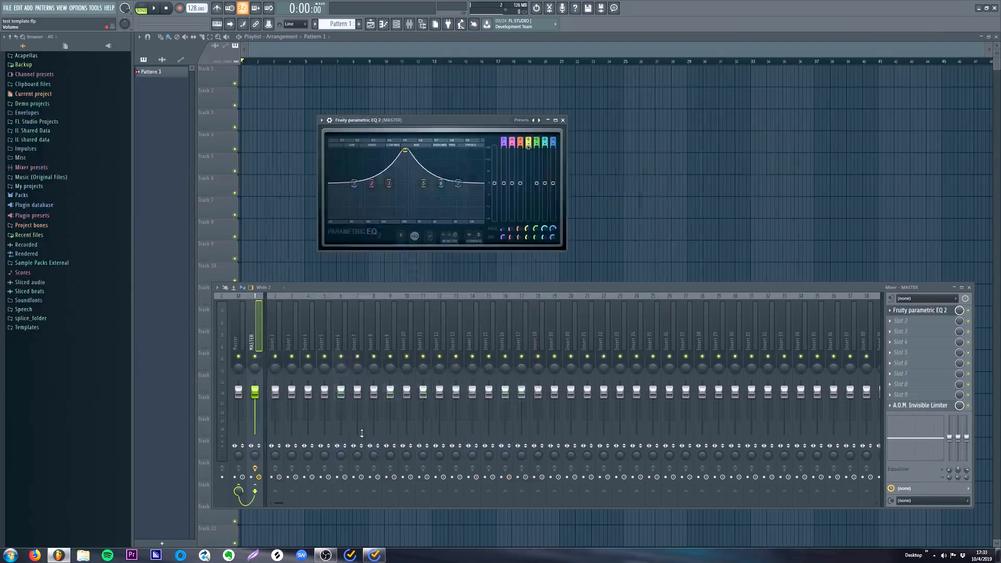
- Restart FL Studio and start a new project from the User template "test template"
left_click(994, 8)
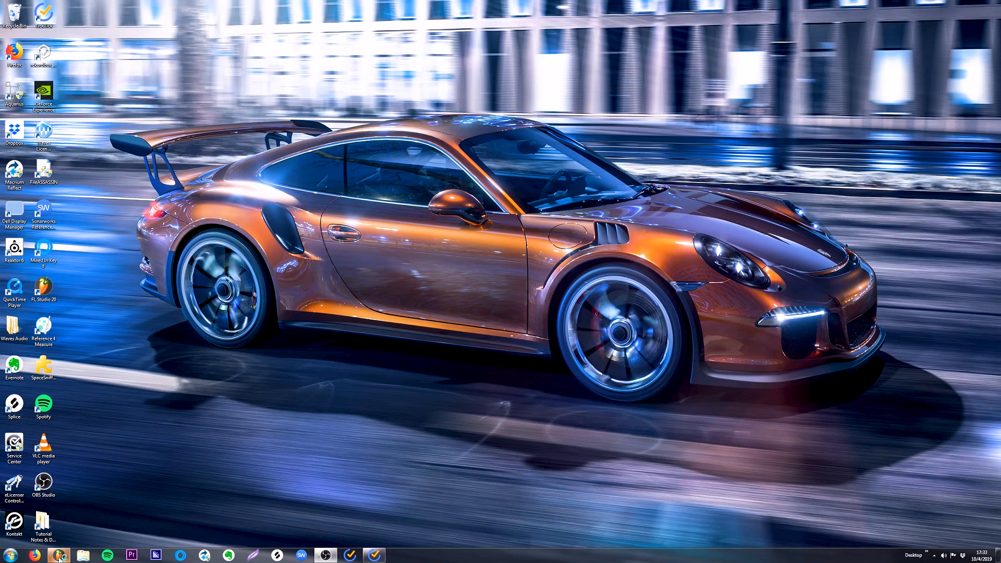
left_click(60, 557)
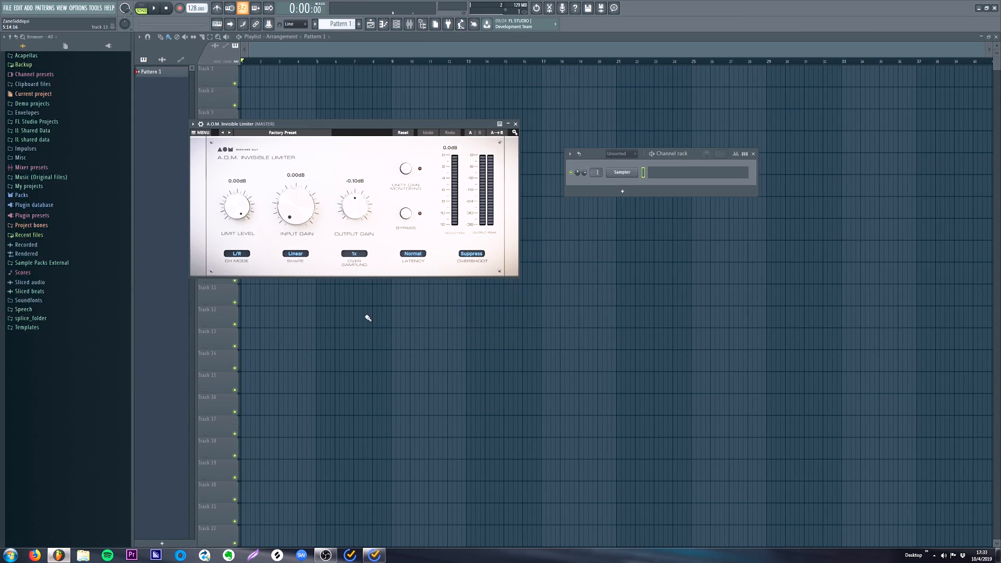
left_click(8, 7)
mouse_move(52, 26)
mouse_move(137, 56)
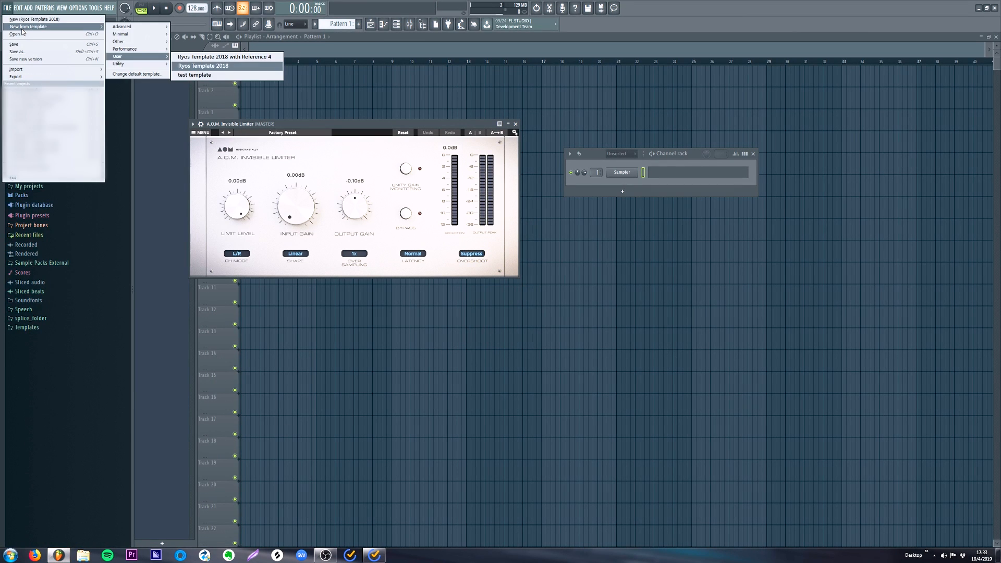
left_click(205, 76)
- Show the mixer and inspect the effects on the MASTER track
left_click(409, 24)
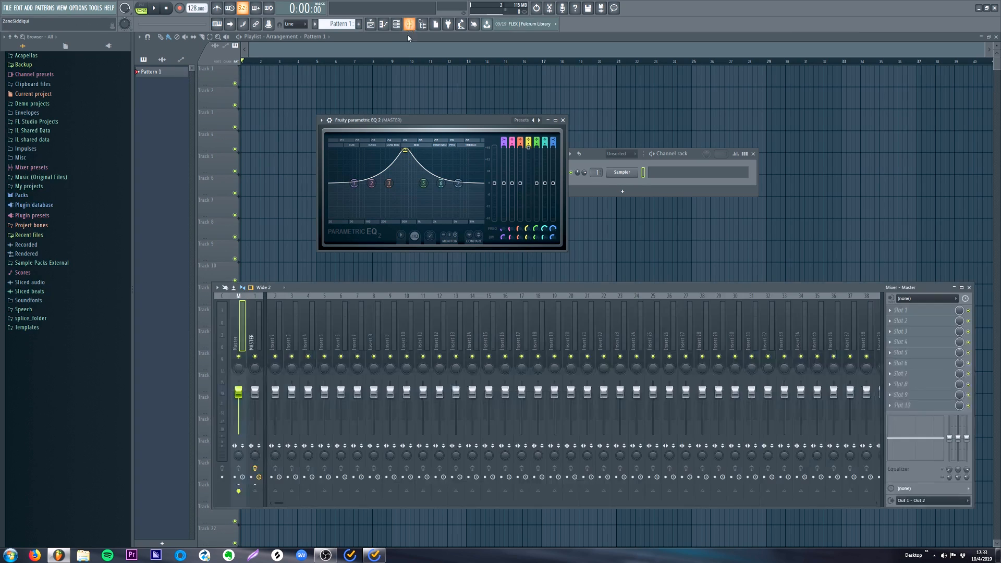
left_click(254, 320)
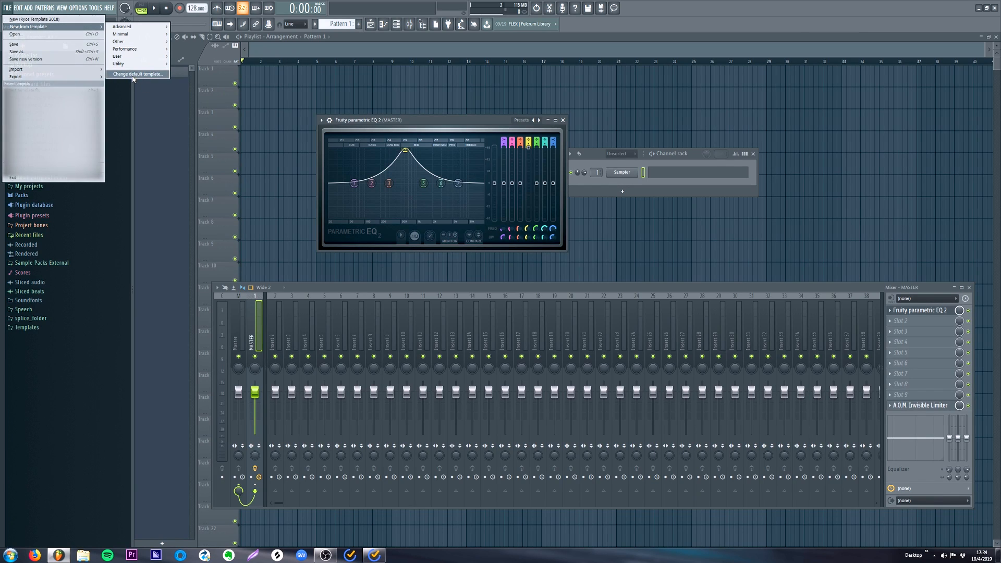
- Set the default project template to the User template "Ryos Template 2018" in the general settings
left_click(134, 74)
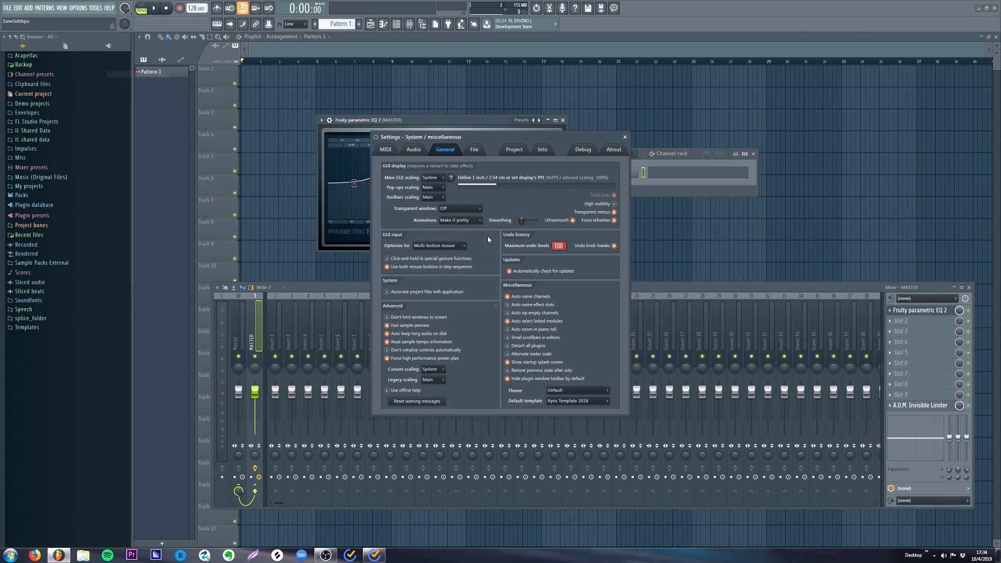
left_click(568, 405)
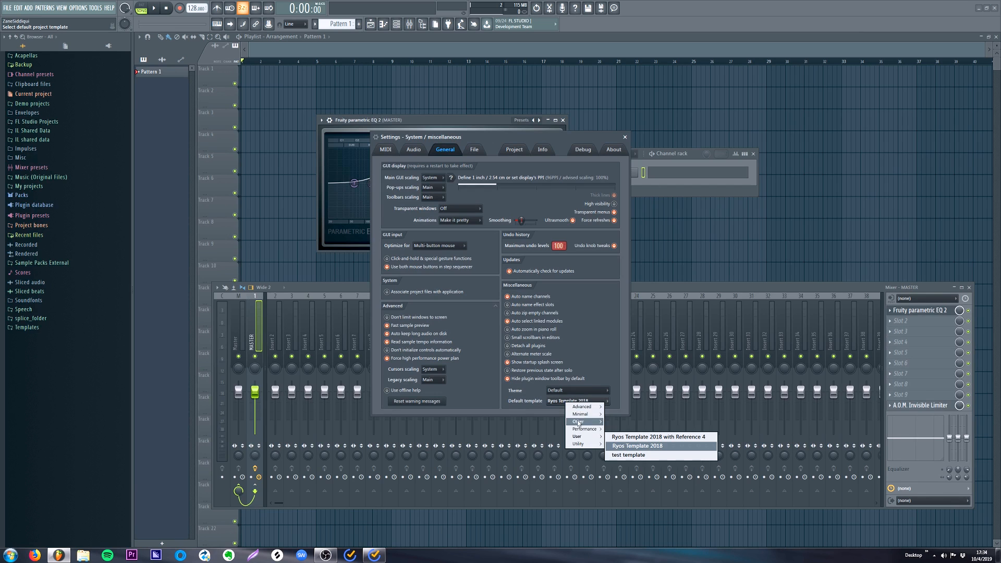
left_click(637, 445)
left_click(624, 137)
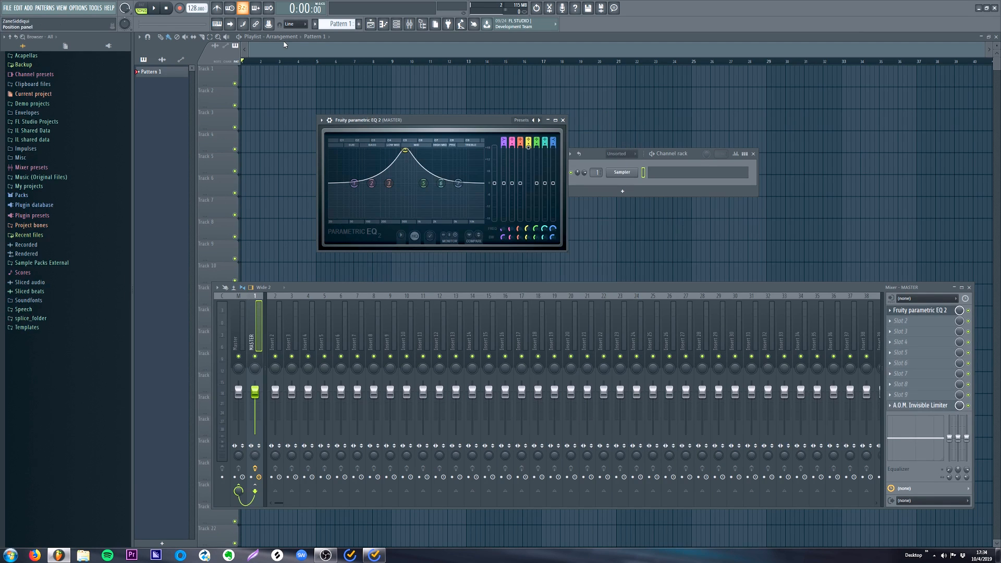
left_click(7, 9)
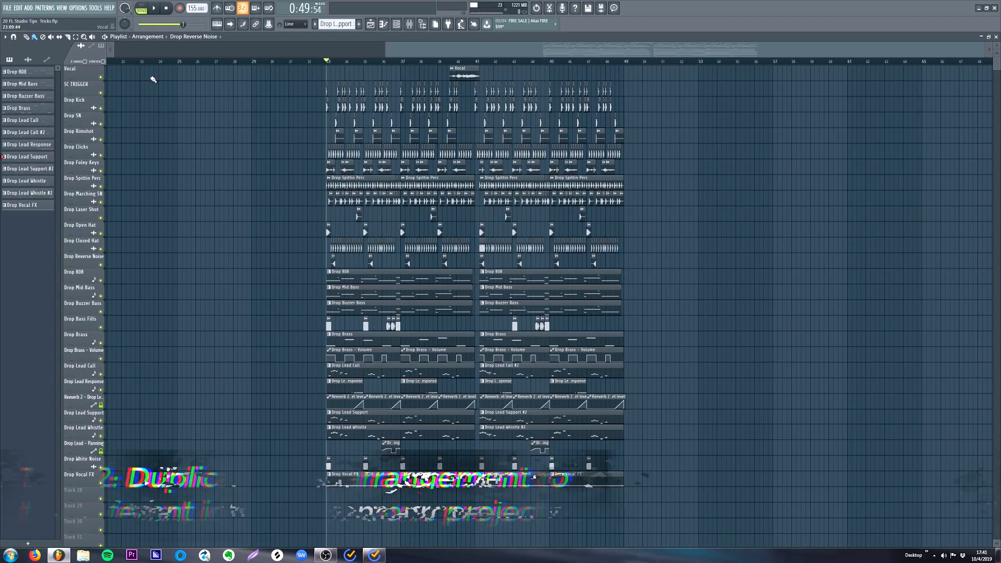
- Clone the current playlist arrangement as "yah boy" and play the copy back from the drop
left_click(154, 39)
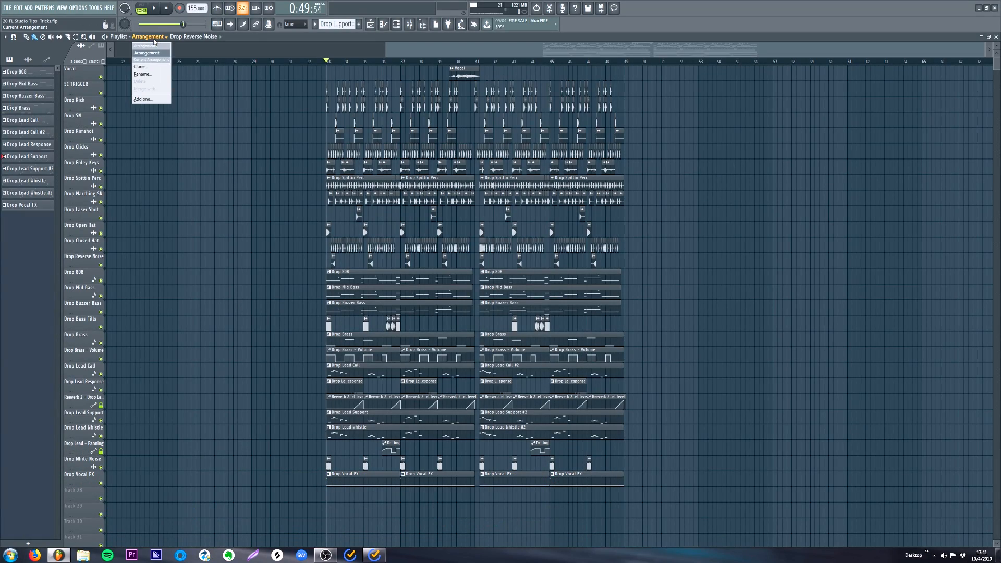
left_click(141, 66)
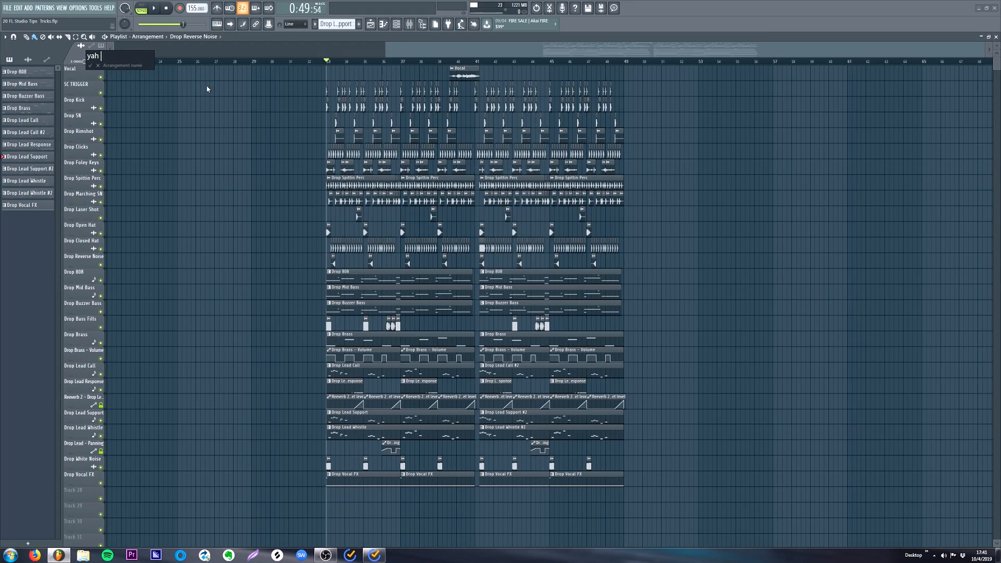
key("Escape")
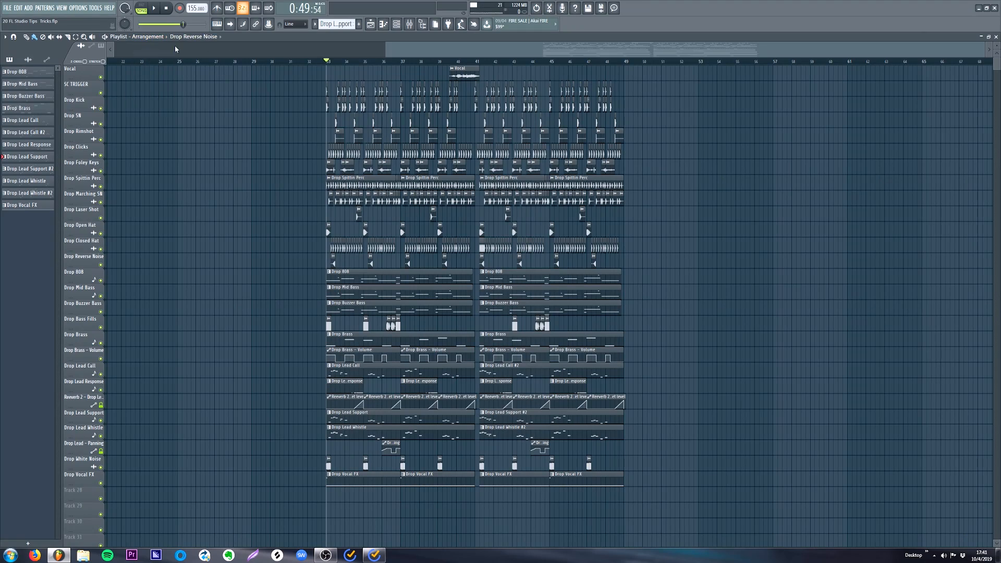
left_click(147, 37)
left_click(178, 62)
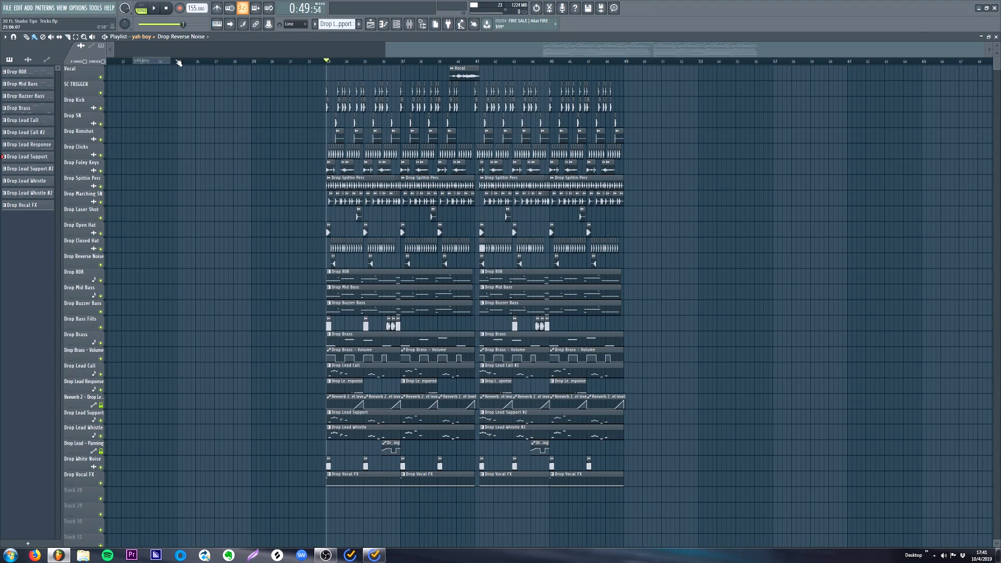
key("space")
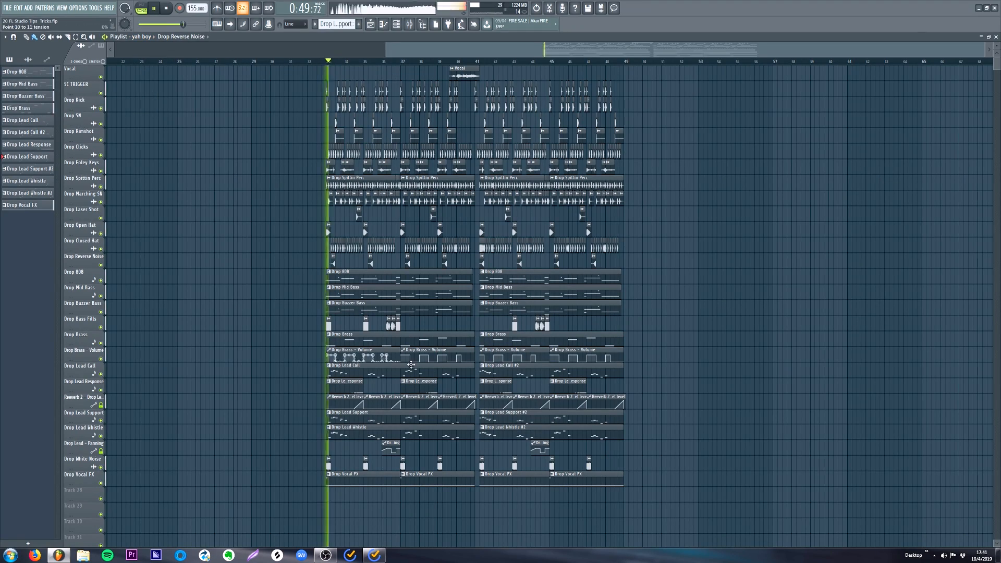
key("space")
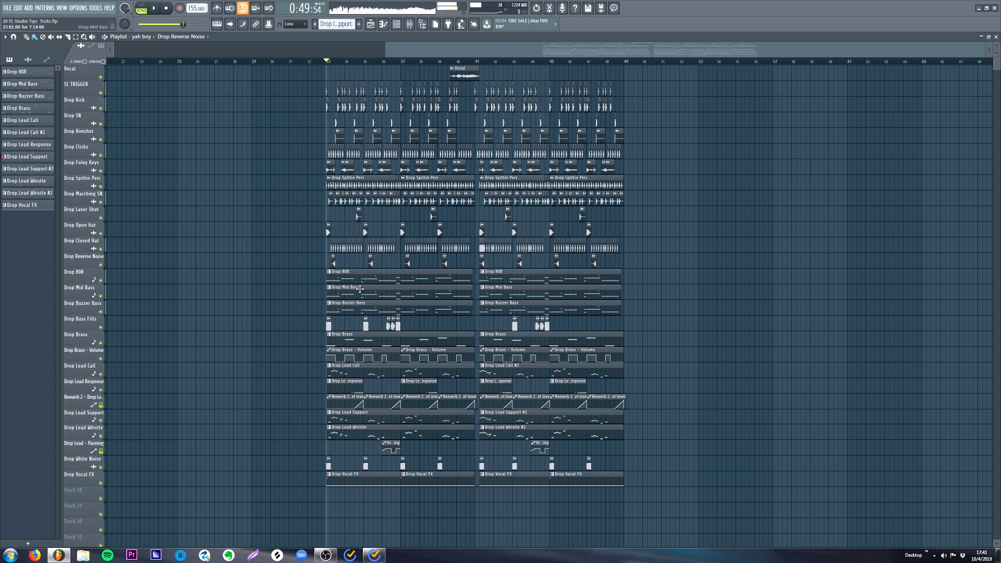
- Delete the Mid Bass and Buzzer Bass clips and the first Lead Call, Lead Support and Lead Whistle clips from "yah boy", and play it
right_click(363, 291)
right_click(365, 305)
right_click(492, 306)
right_click(494, 292)
right_click(352, 368)
right_click(365, 417)
right_click(364, 432)
key("space")
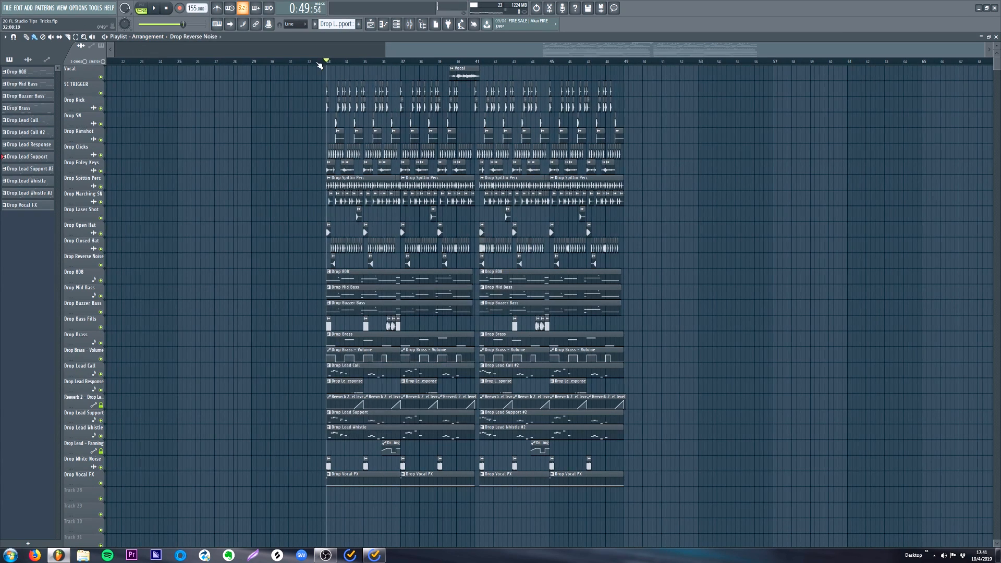
- Play the original arrangement from the drop for comparison, and stop playback
key("space")
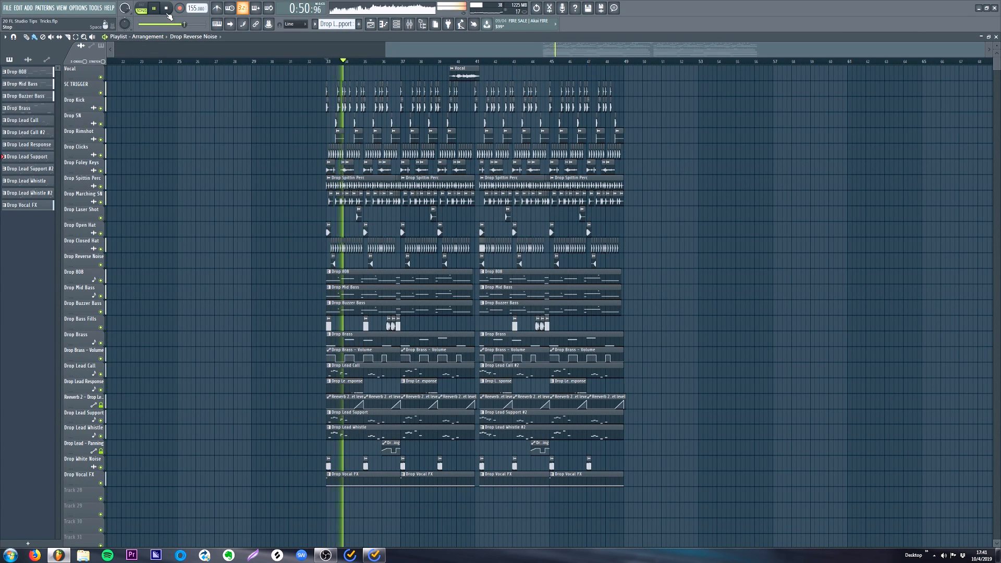
key("space")
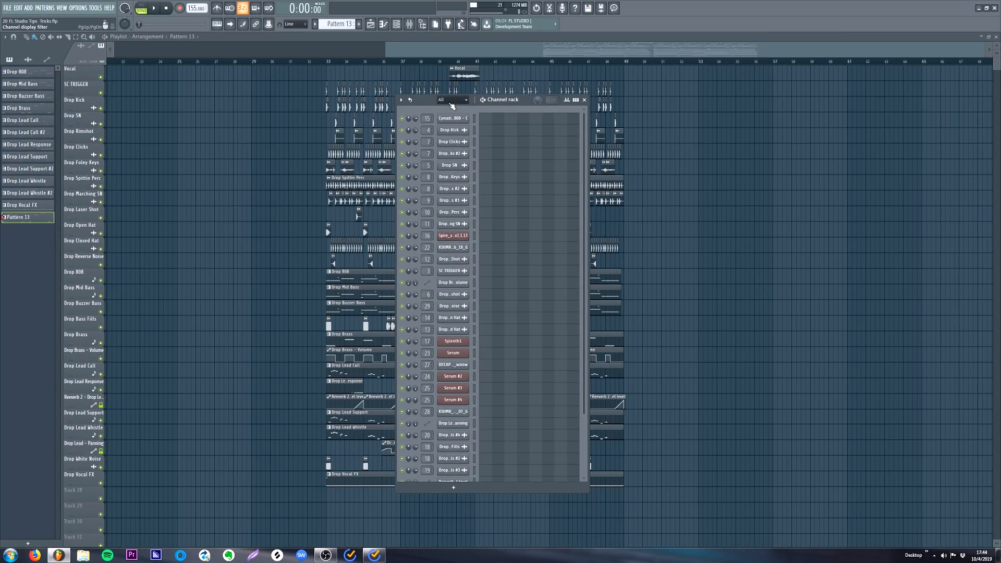
- Set the channel rack filter to All and select every channel
left_click(452, 101)
left_click(452, 110)
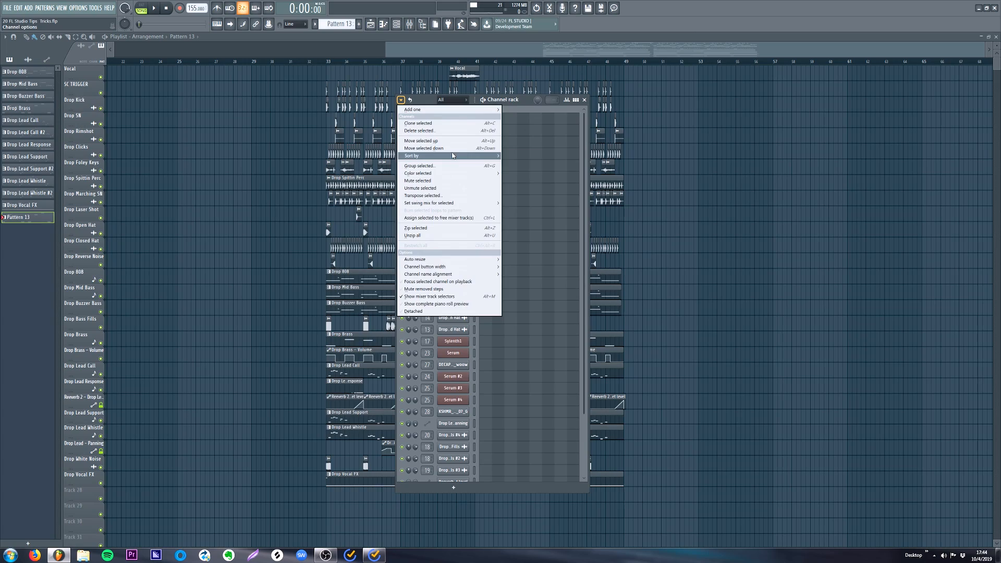
mouse_move(453, 155)
left_click(521, 170)
mouse_move(514, 106)
left_mouse_down()
mouse_move(562, 70)
mouse_move(521, 512)
left_mouse_up()
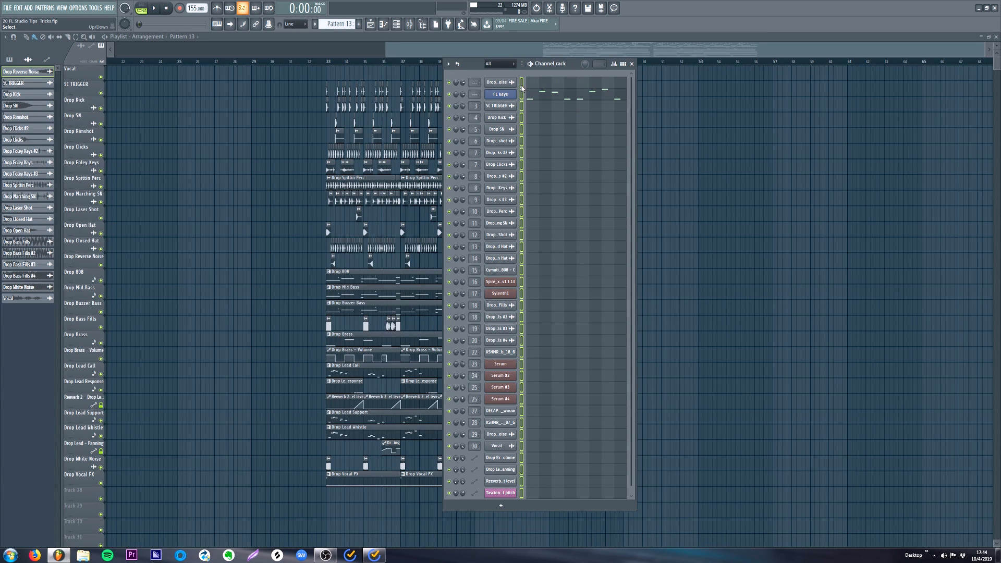
- Color the selected channels with a gradient running from yellow-green to magenta
left_click(448, 64)
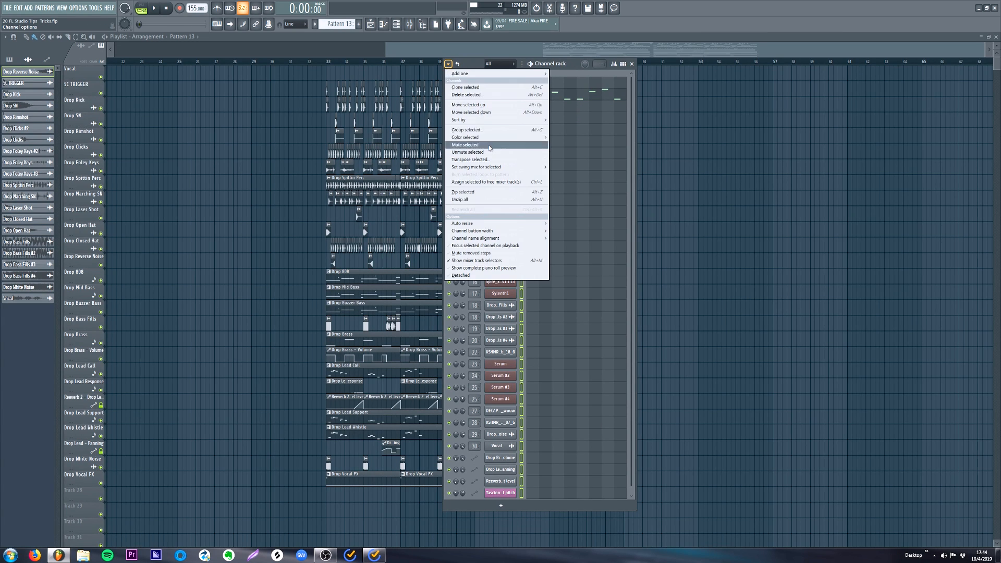
mouse_move(488, 140)
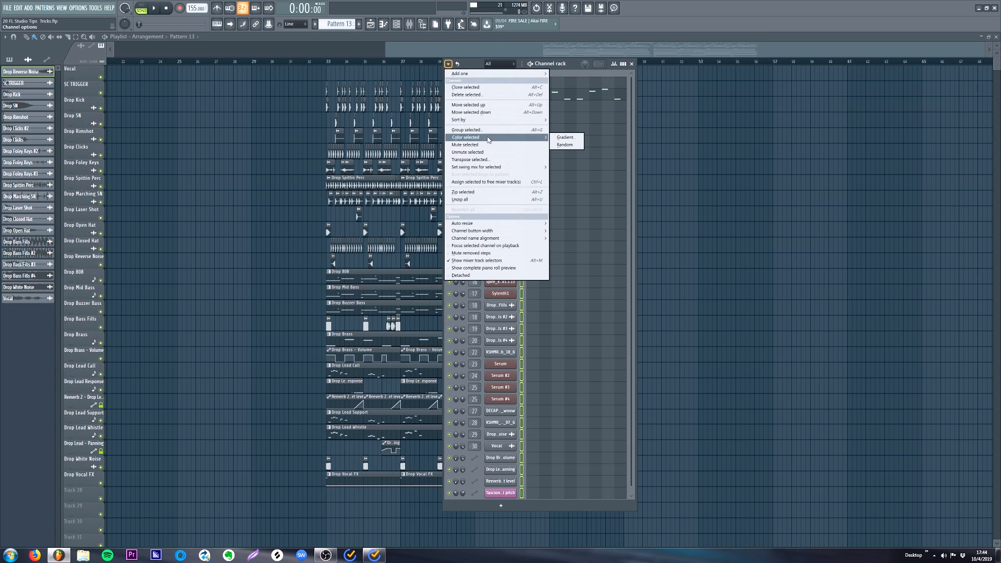
left_click(565, 139)
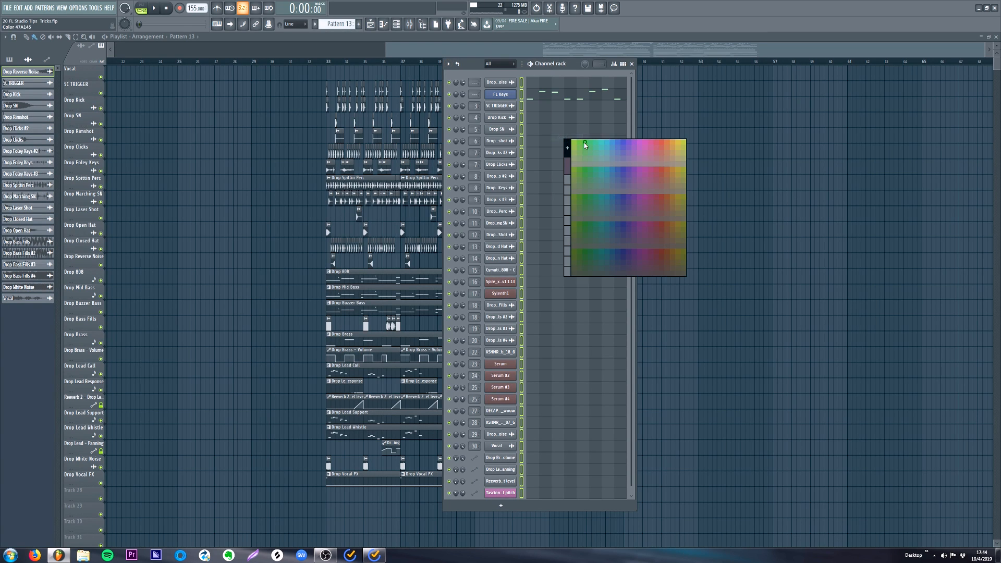
left_click(575, 144)
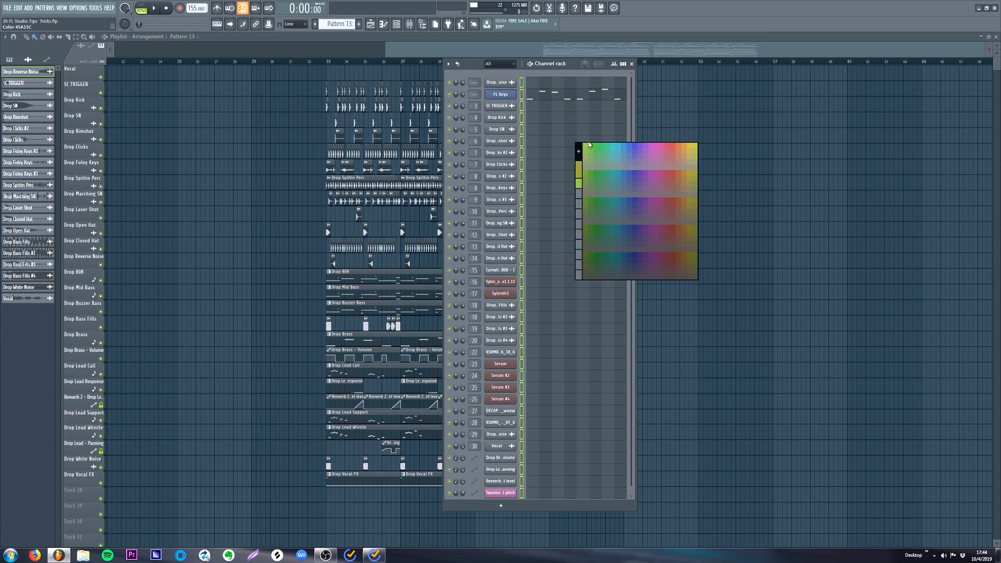
left_click(655, 146)
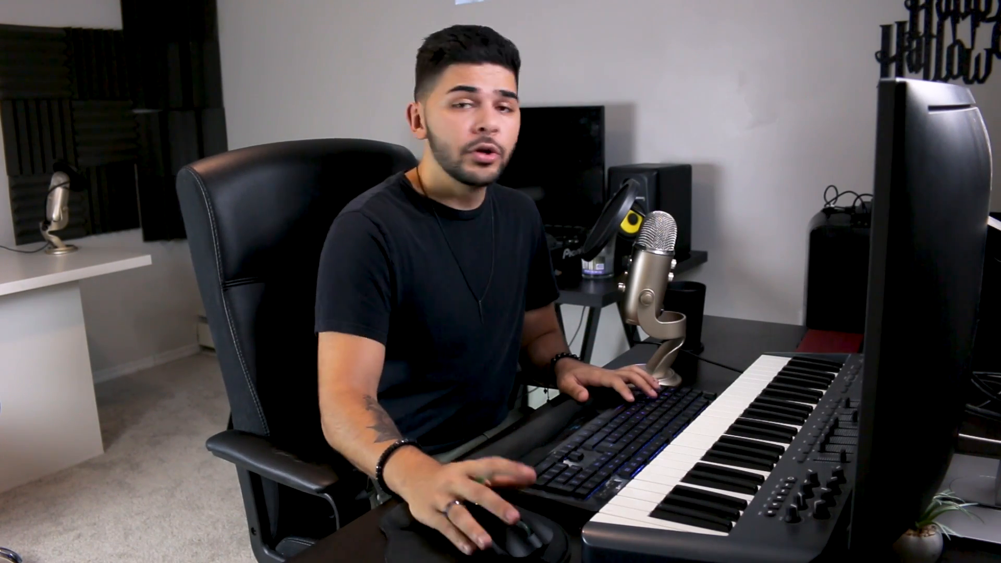
- Chop the FL Keys chords with the piano roll chopper, trying finer and coarser time multiplier settings
mouse_move(24, 65)
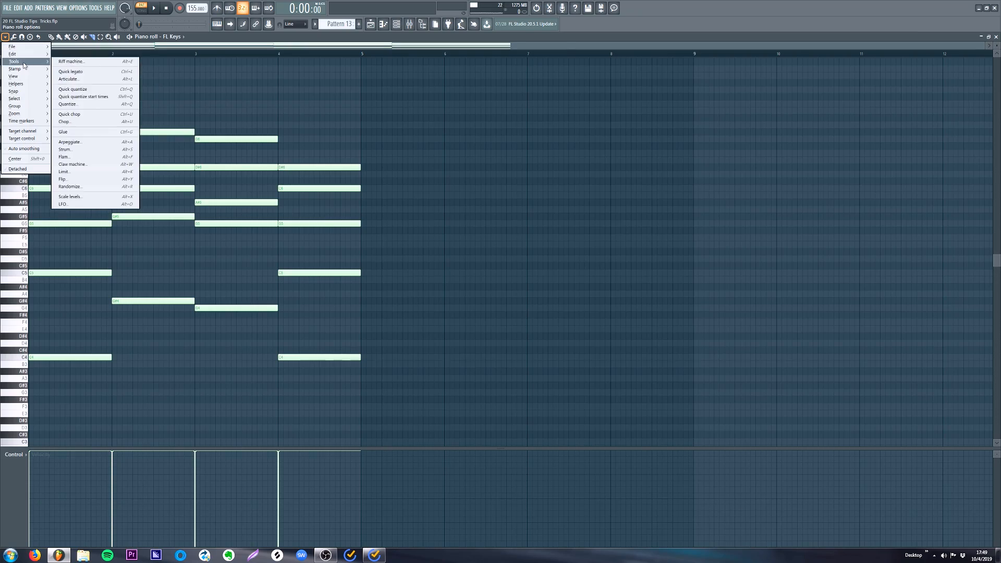
left_click(81, 121)
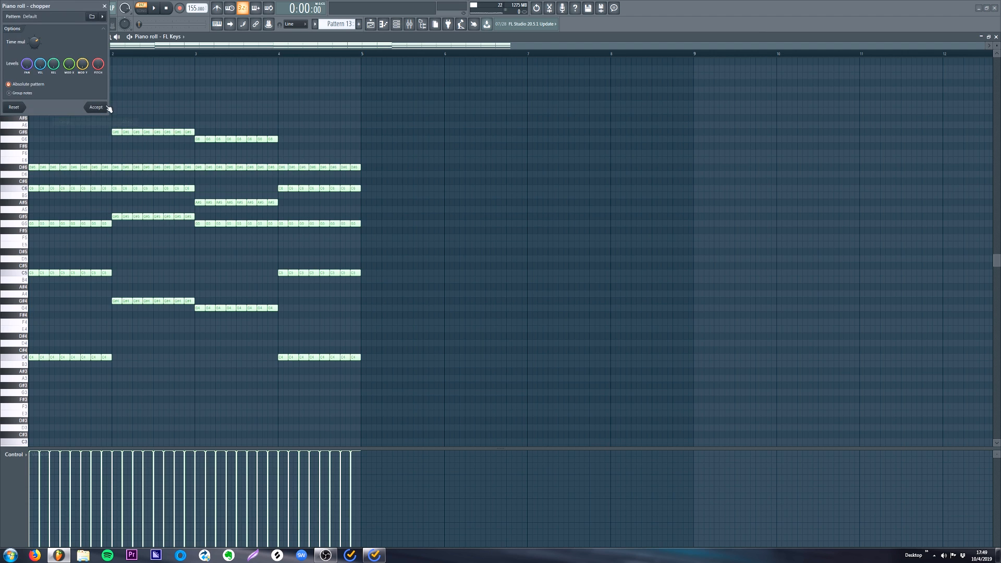
left_click_drag(468, 254, 467, 269)
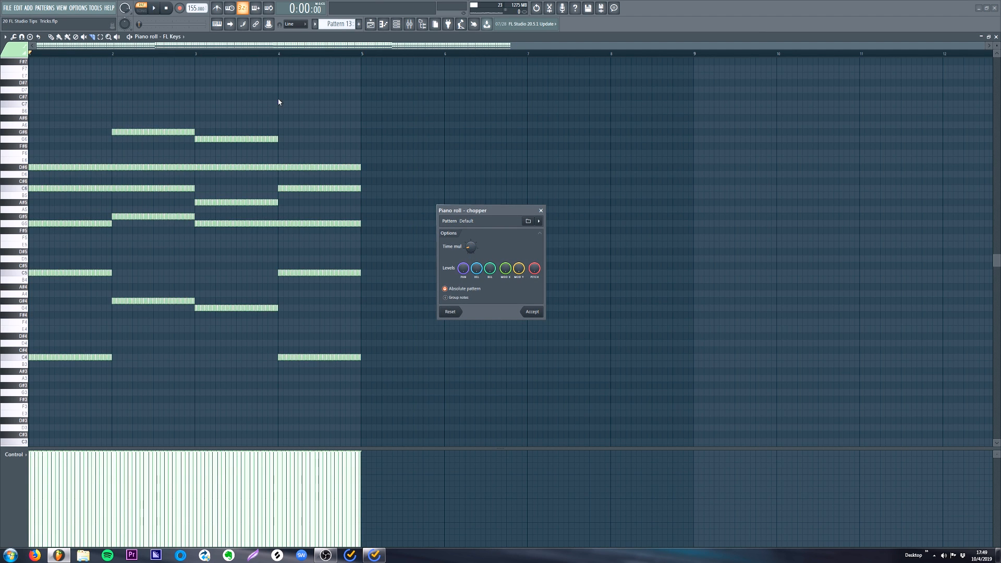
left_click_drag(472, 253, 471, 243)
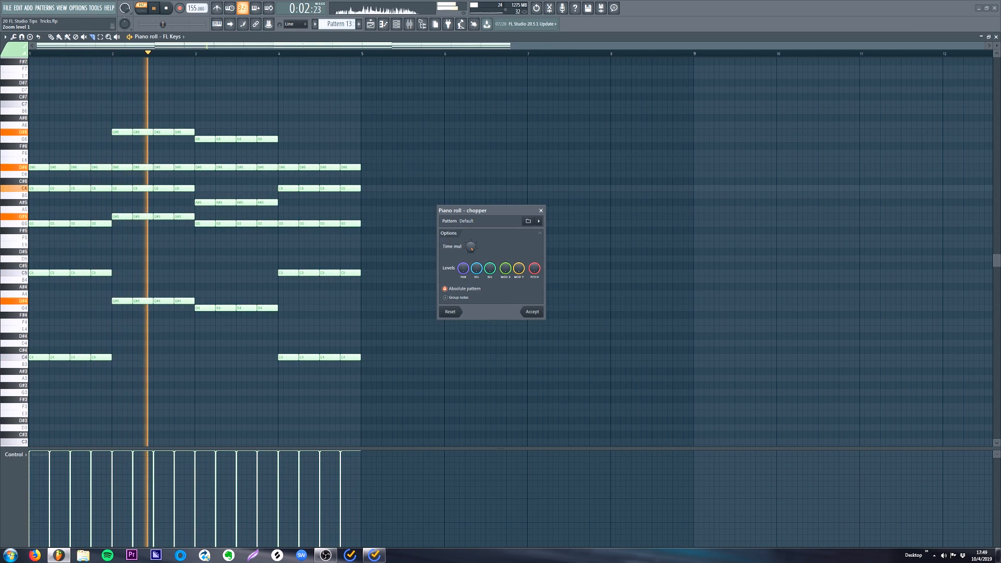
left_click_drag(469, 252, 470, 261)
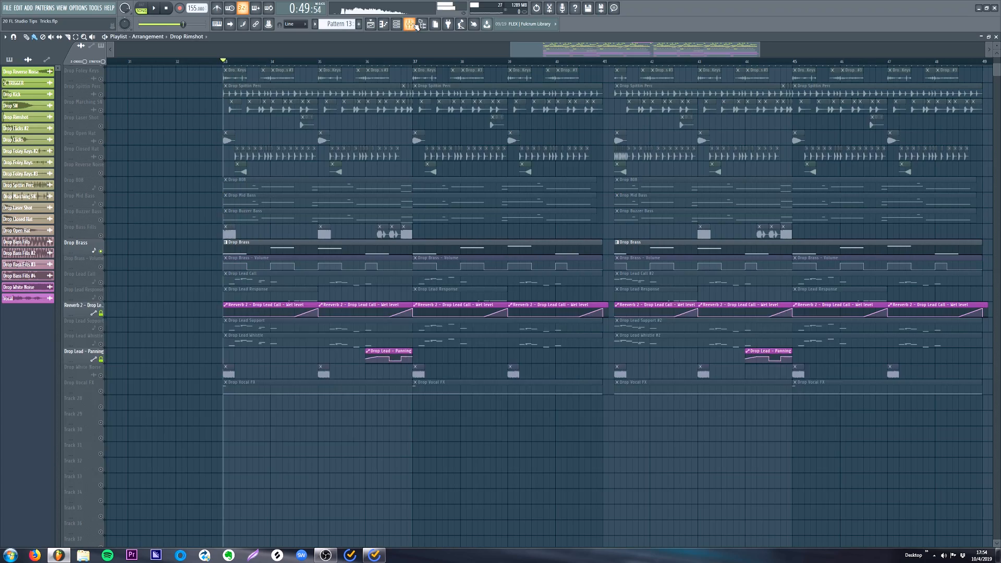
- Show the mixer and close the Fruity Reeverb 2 window of the Brass Stabs track
left_click(412, 24)
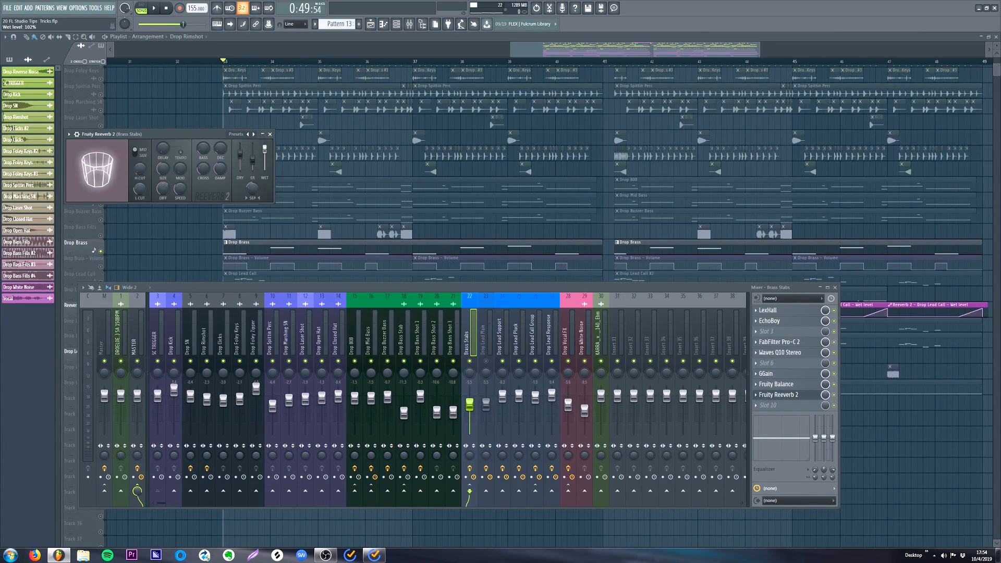
left_click(269, 133)
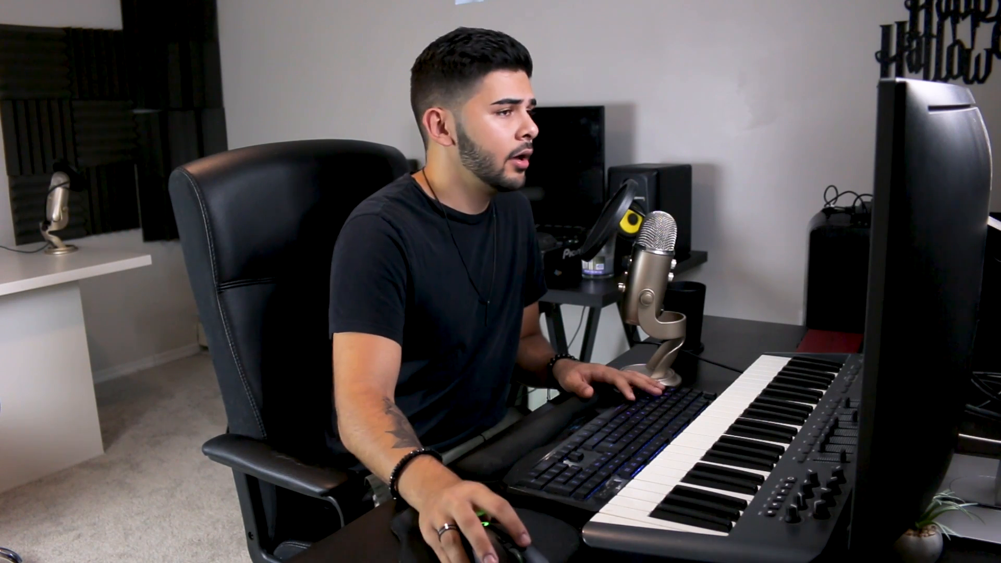
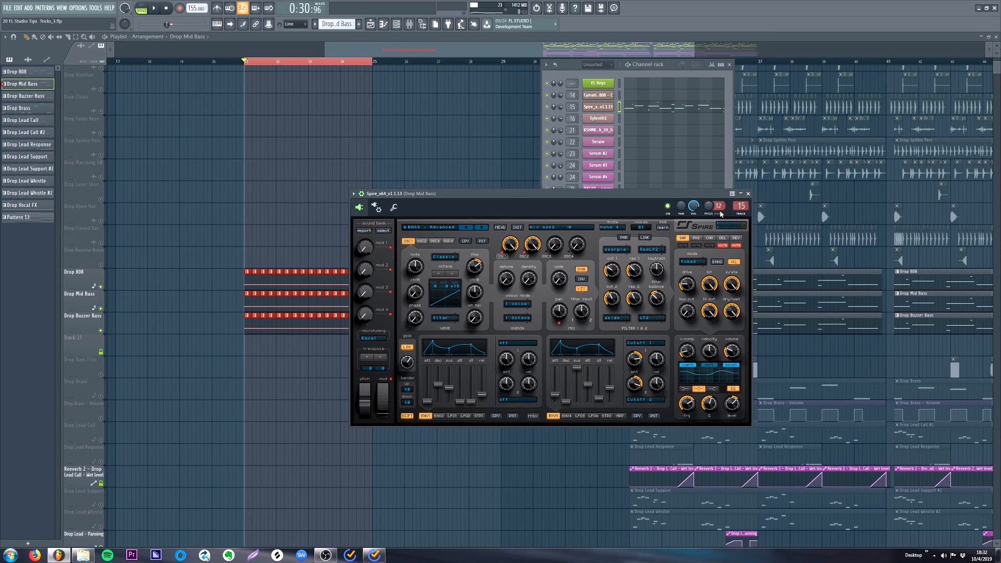
right_click(705, 208)
left_click(730, 256)
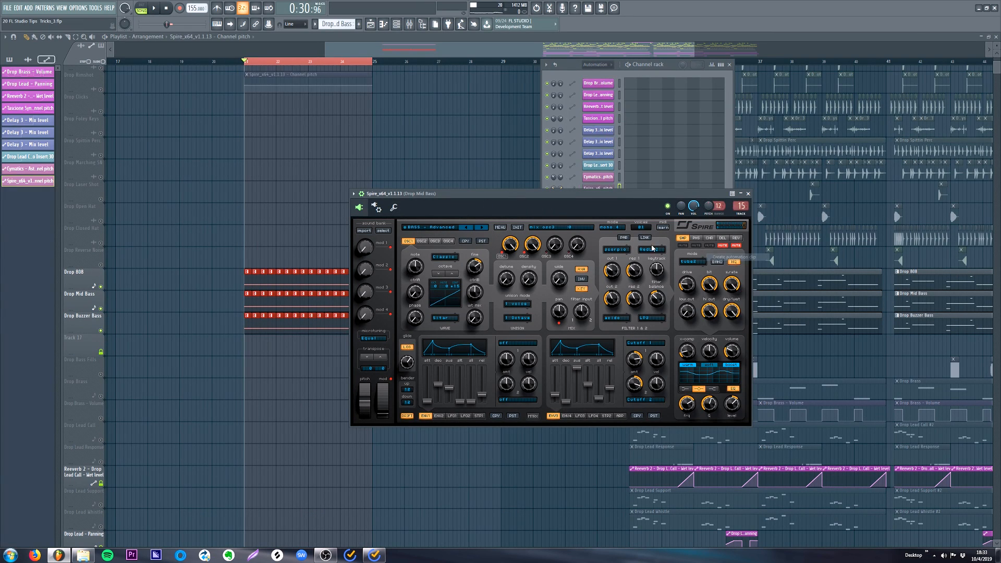
left_click_drag(276, 80, 279, 346)
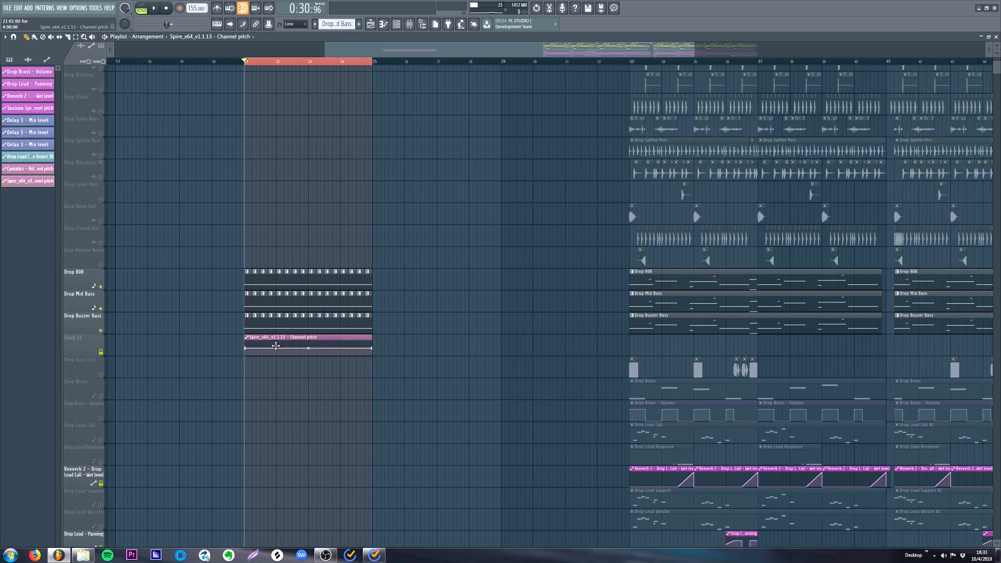
key("space")
key("s")
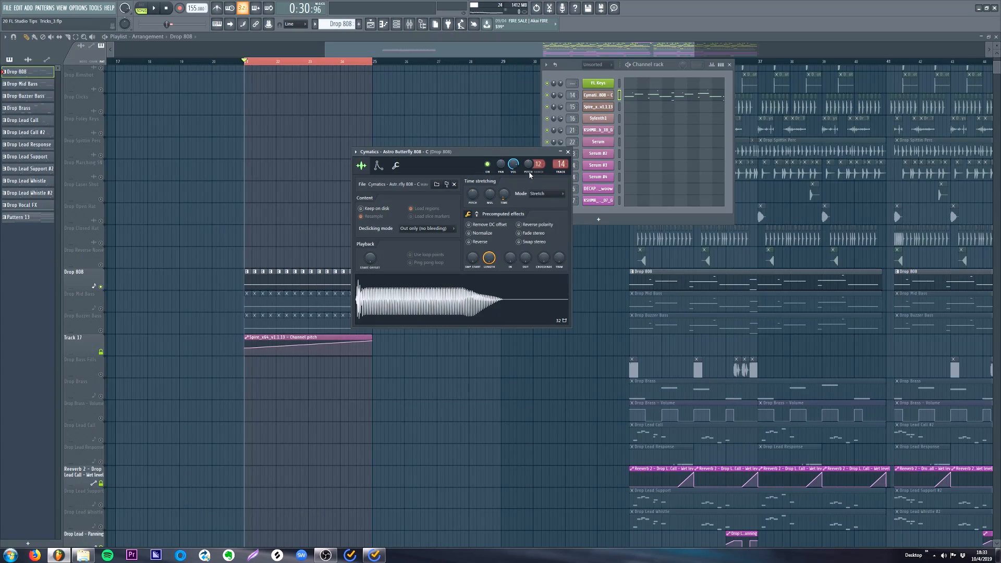
- Link the Drop 808 sampler's channel pitch to the Spire_x64_v1.1.13 - Channel pitch automation clip as its internal controller
right_click(529, 166)
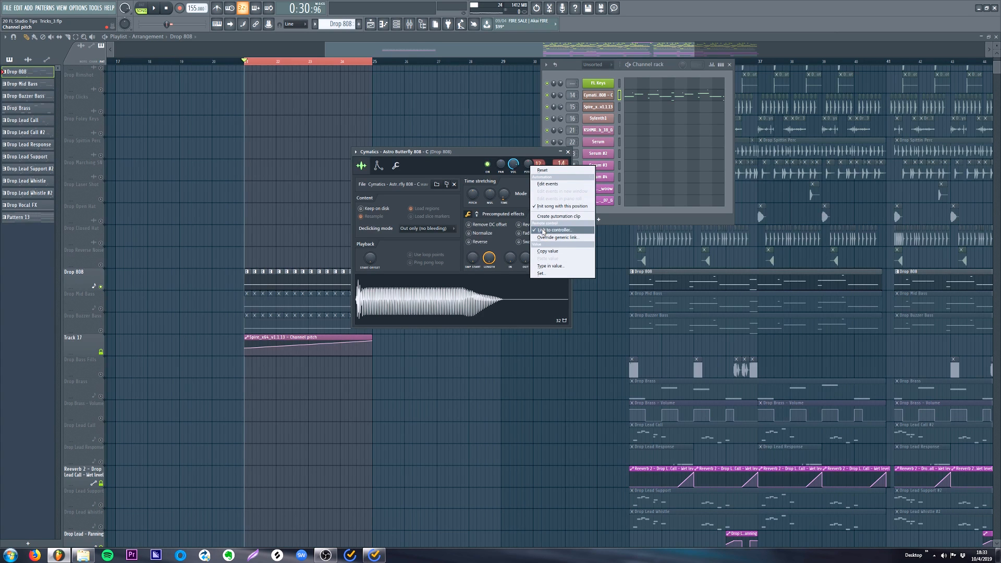
left_click(544, 230)
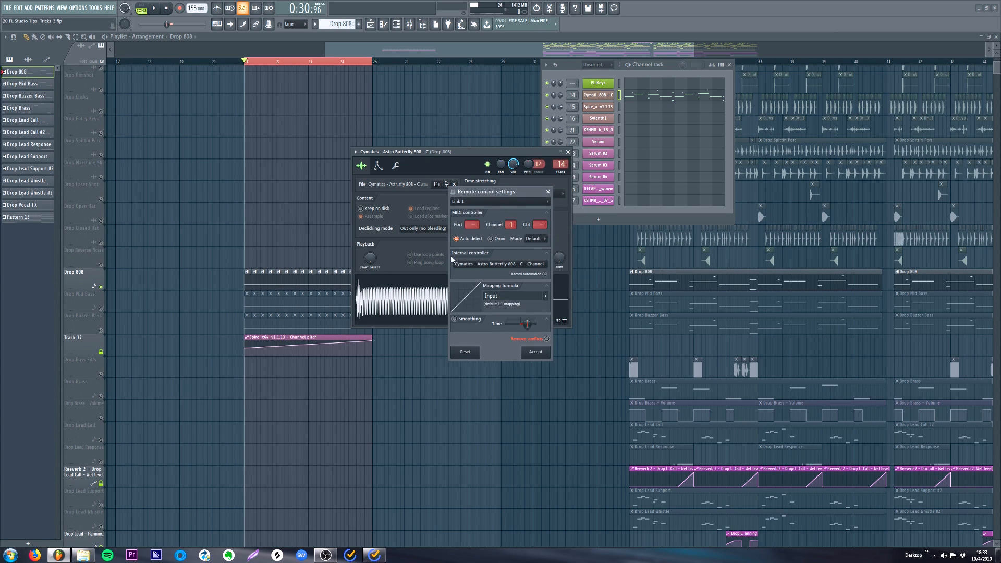
left_click(476, 266)
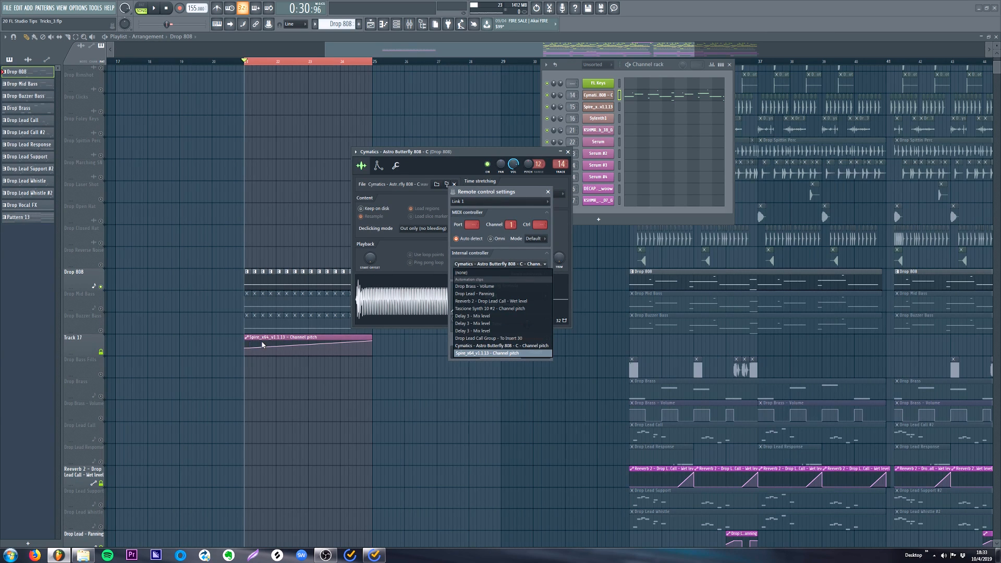
left_click(501, 354)
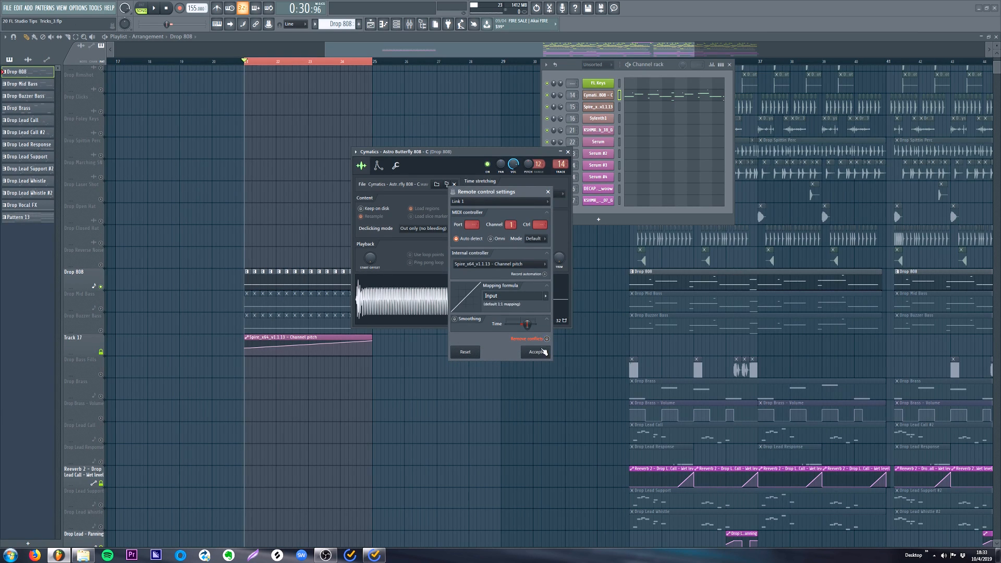
left_click(535, 353)
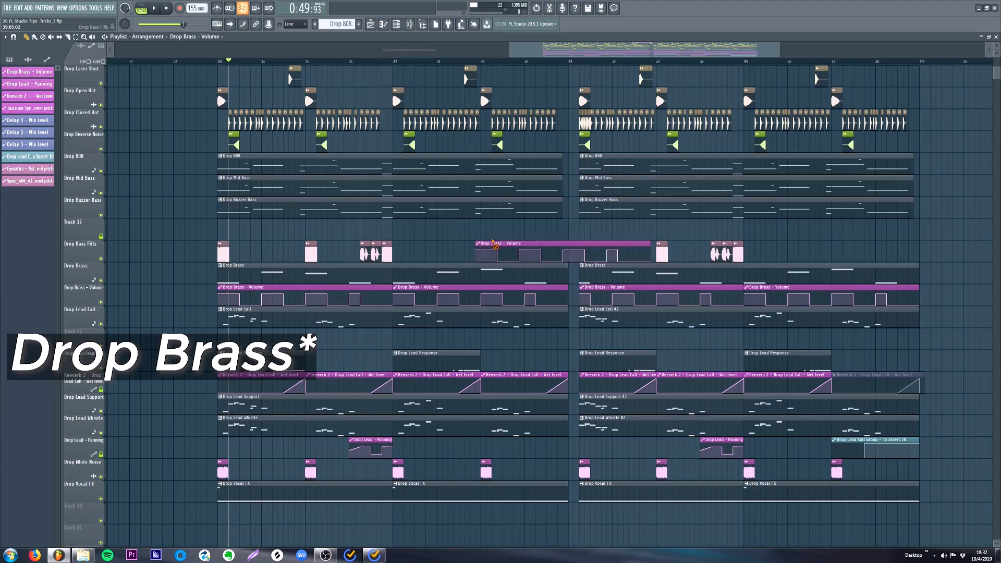
- Create an automation clip for the Fruity Balance volume on Drop Bass GRP and place it on Track 37 below Drop Buzzer Bass
right_click(493, 243)
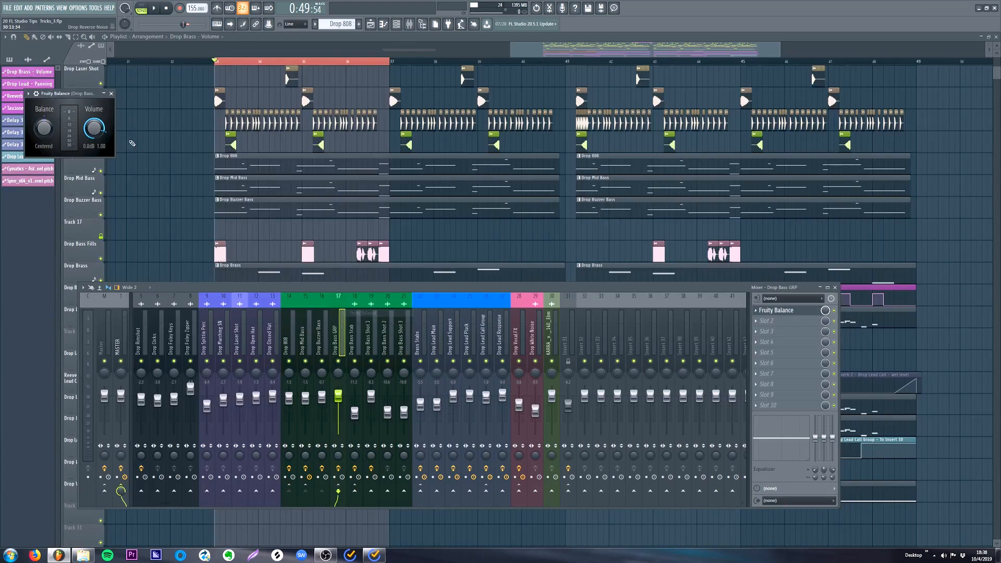
right_click(94, 128)
left_click(141, 180)
left_click(259, 222)
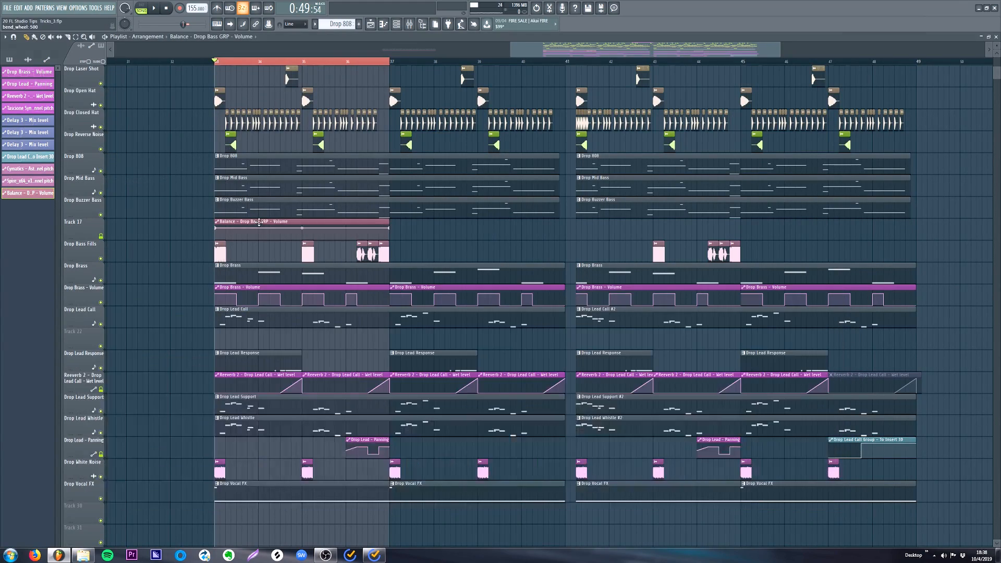
- Shape the Drop Bass GRP volume clip with added points, forming an abrupt drop near its start followed by a gradual rise
left_click_drag(551, 48, 521, 48)
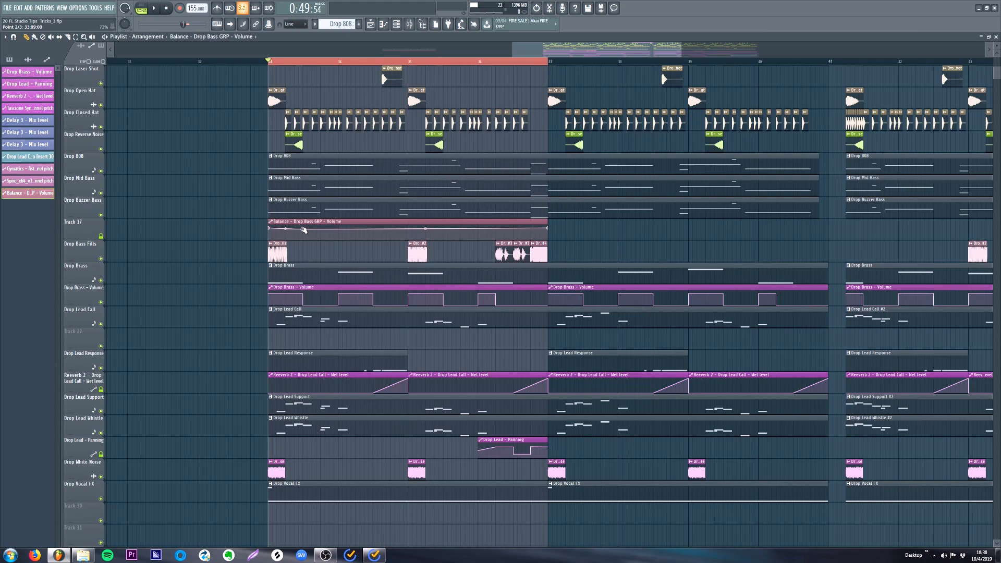
right_click(305, 229)
left_click(336, 362)
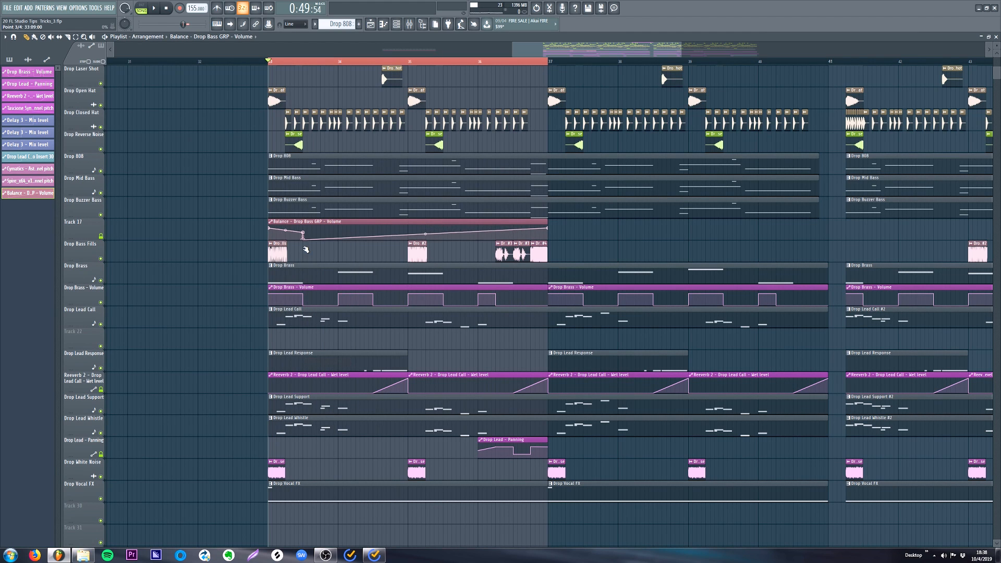
right_click(273, 232)
left_click(301, 356)
- Copy the articulator state of the first Drop Brass - Volume automation clip and close its settings
double_click(275, 289)
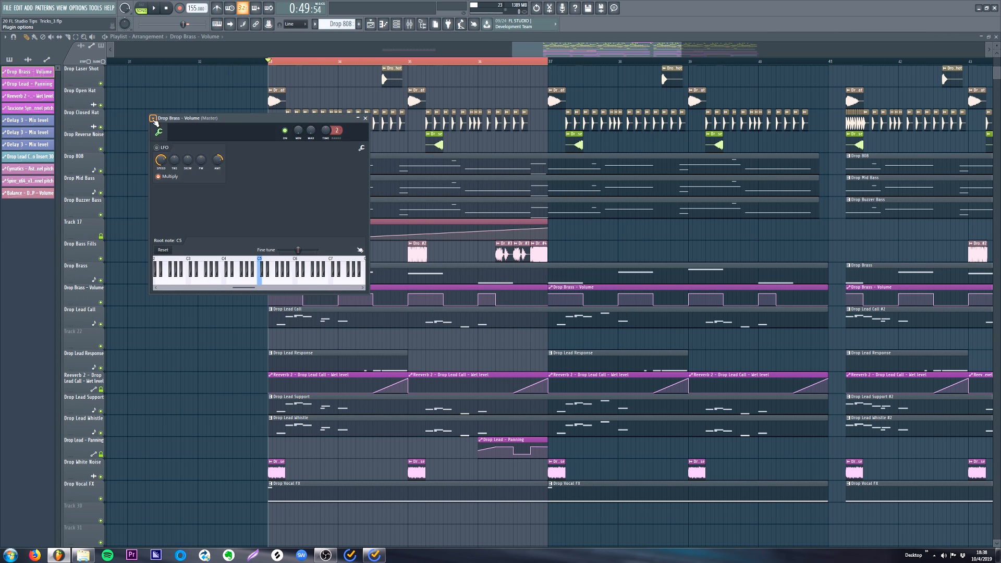
left_click(152, 119)
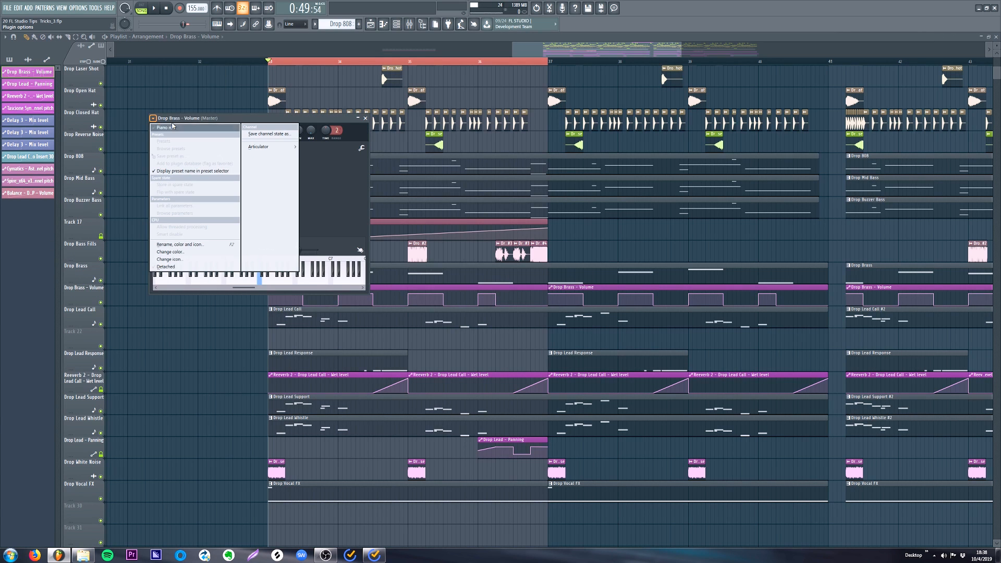
mouse_move(262, 152)
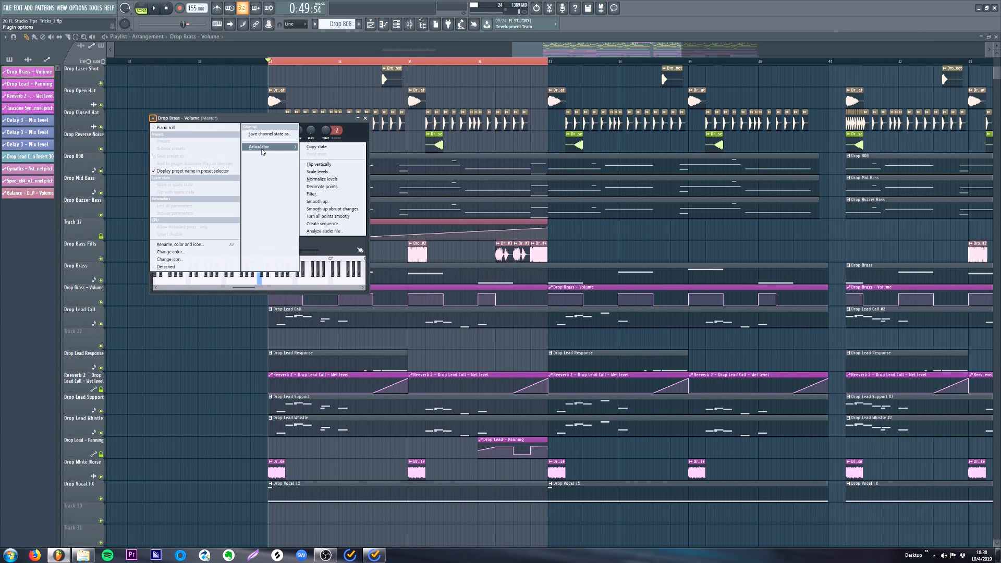
left_click(312, 148)
left_click(365, 118)
- Paste the copied articulator state into the Balance - Drop Bass GRP - Volume automation clip
left_click(288, 223)
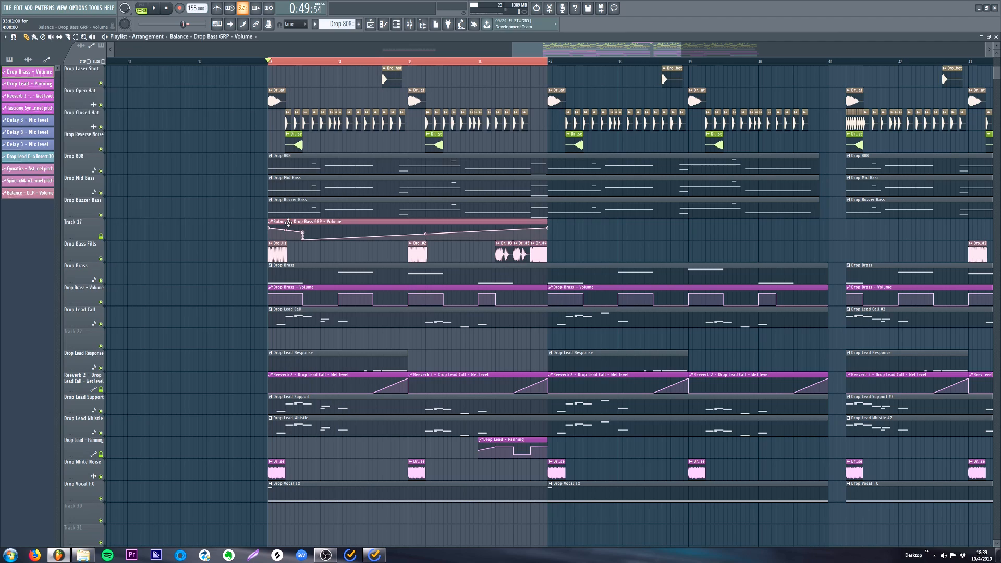
double_click(288, 223)
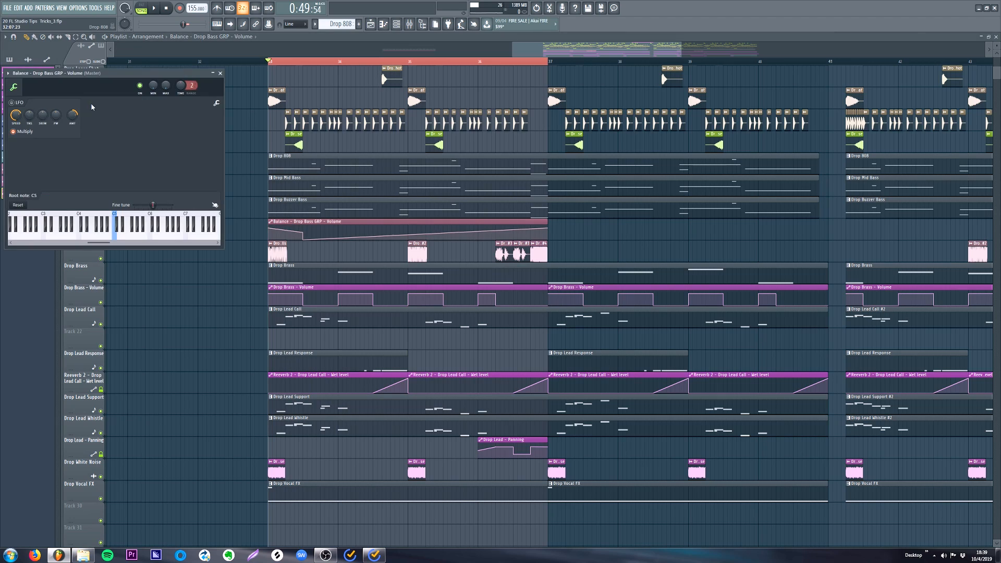
left_click(7, 72)
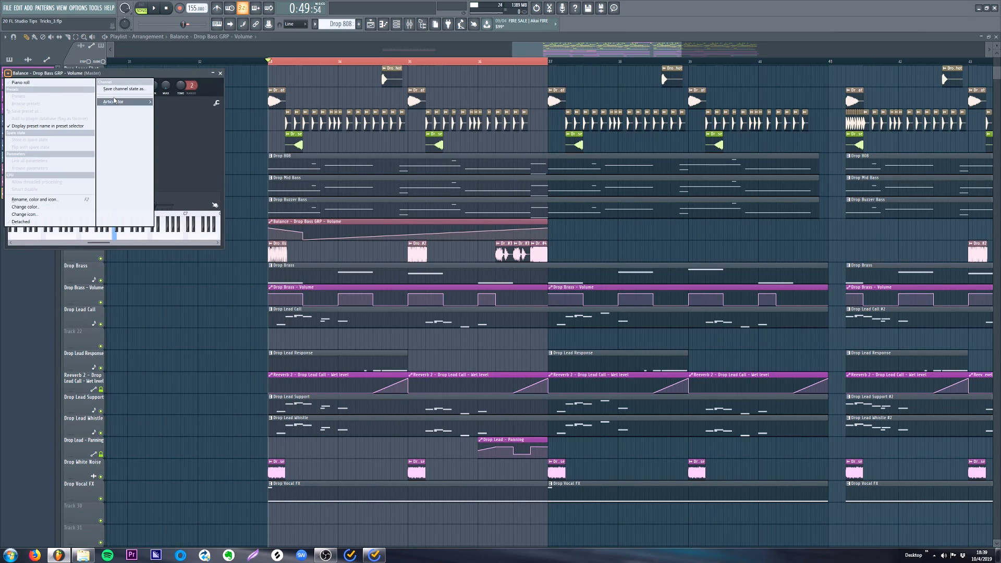
mouse_move(114, 101)
left_click(171, 109)
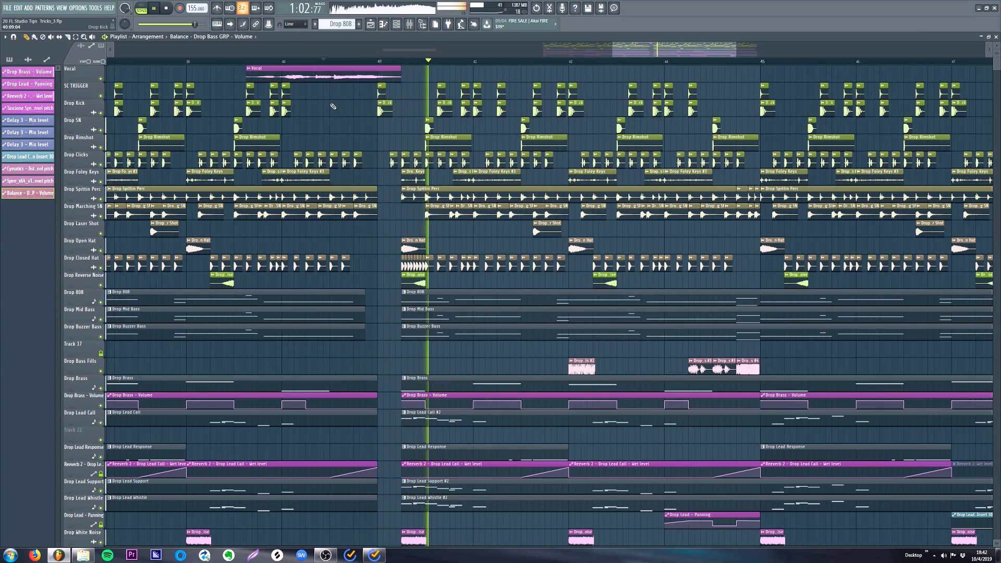
- Insert two bars of empty space across all playlist tracks from bar 41 to bar 43
key("space")
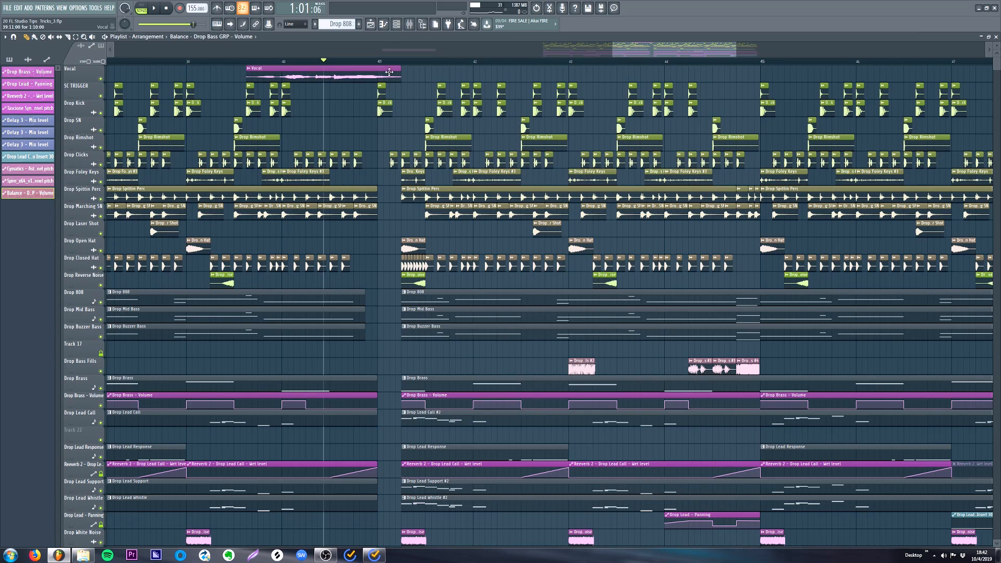
left_click_drag(380, 62, 568, 72)
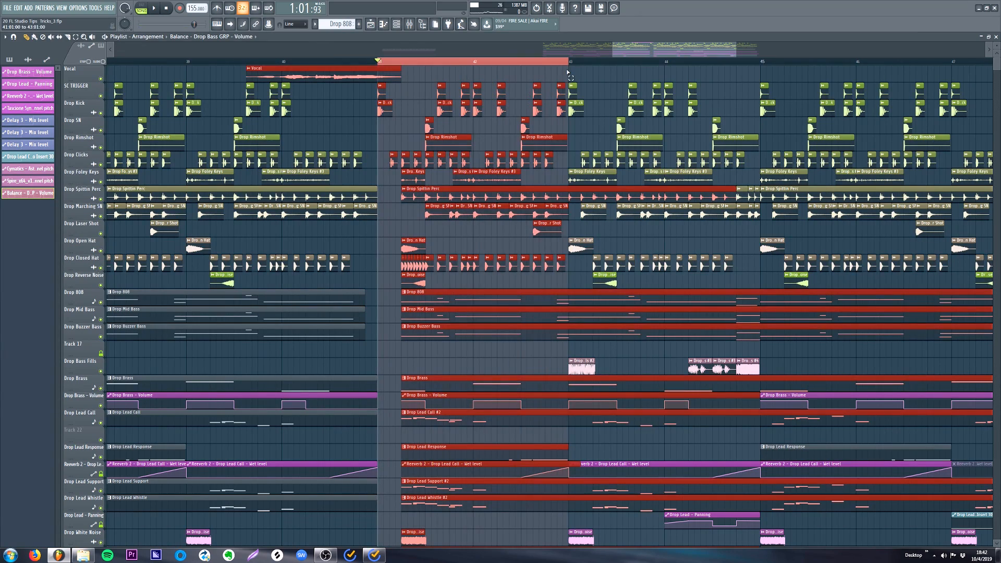
left_click(6, 37)
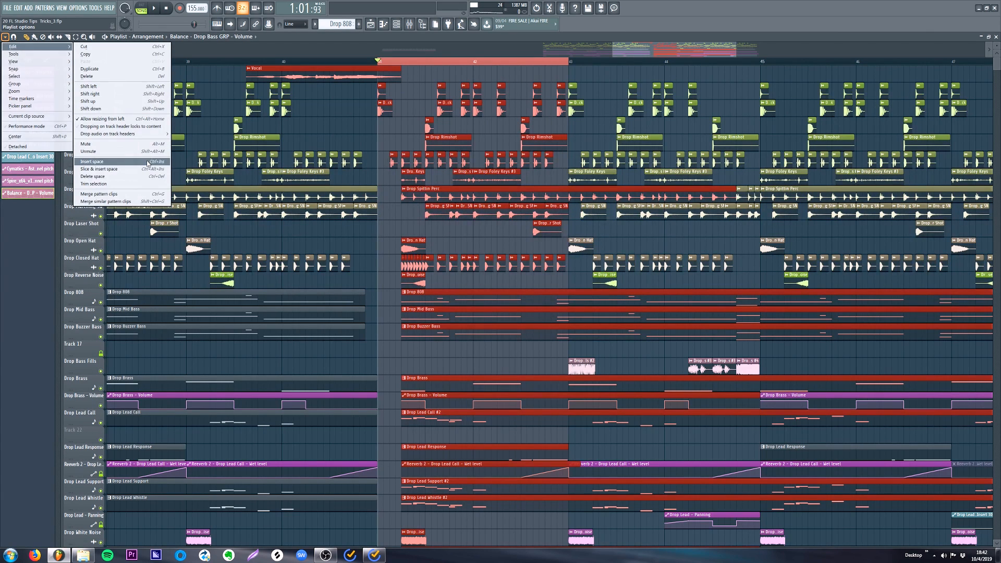
left_click(141, 162)
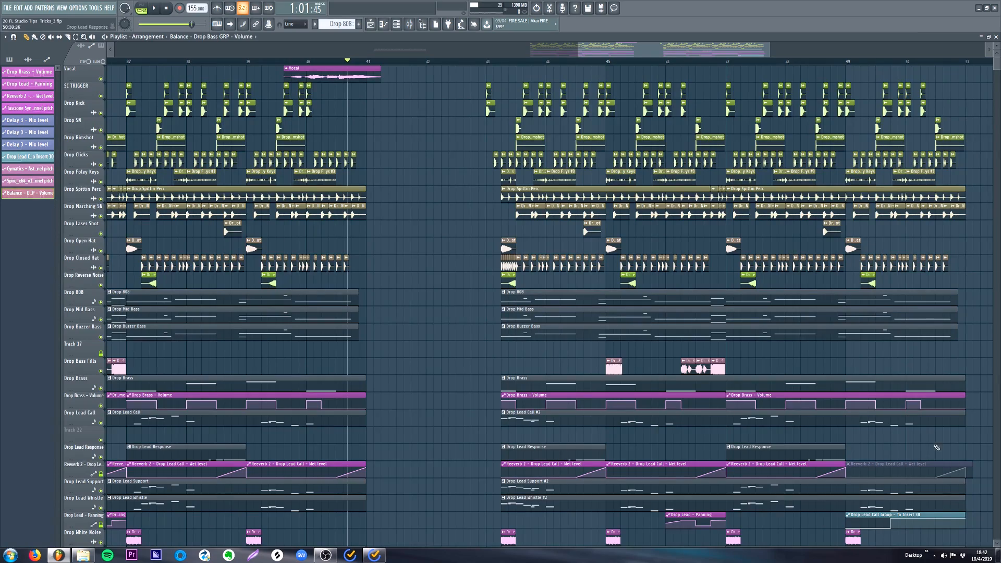
scroll(725, 282, "down", 4)
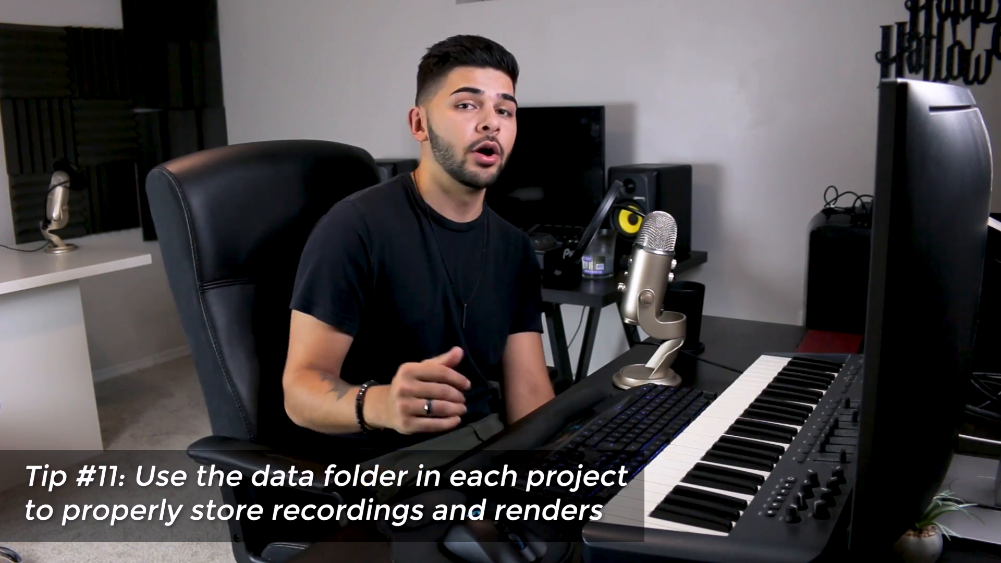
- Create a folder whose name starts with "20 FL" inside the YouTube directory and set it as the project's data folder
left_click(76, 8)
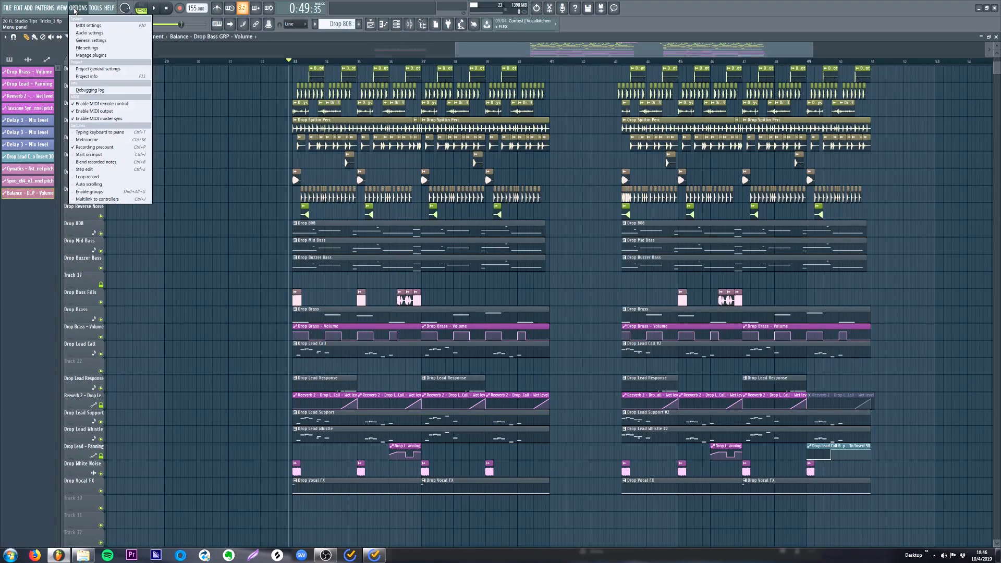
left_click(87, 69)
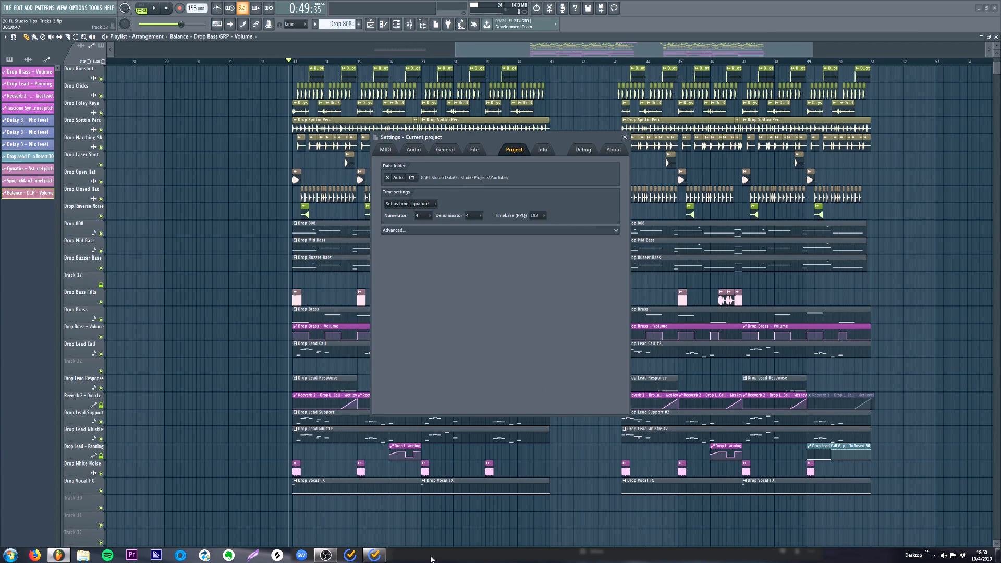
left_click(412, 178)
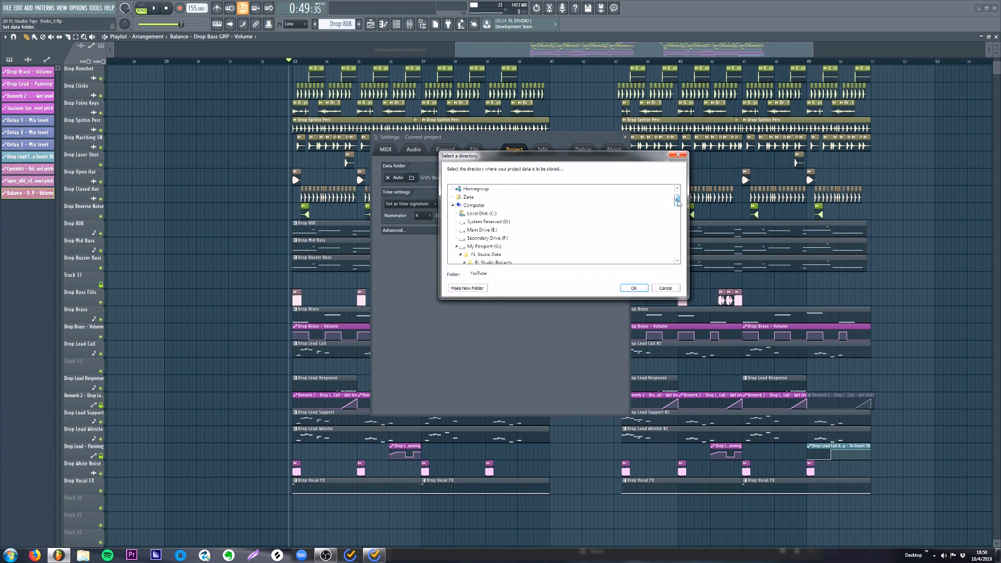
left_click_drag(676, 208, 676, 222)
left_click(468, 230)
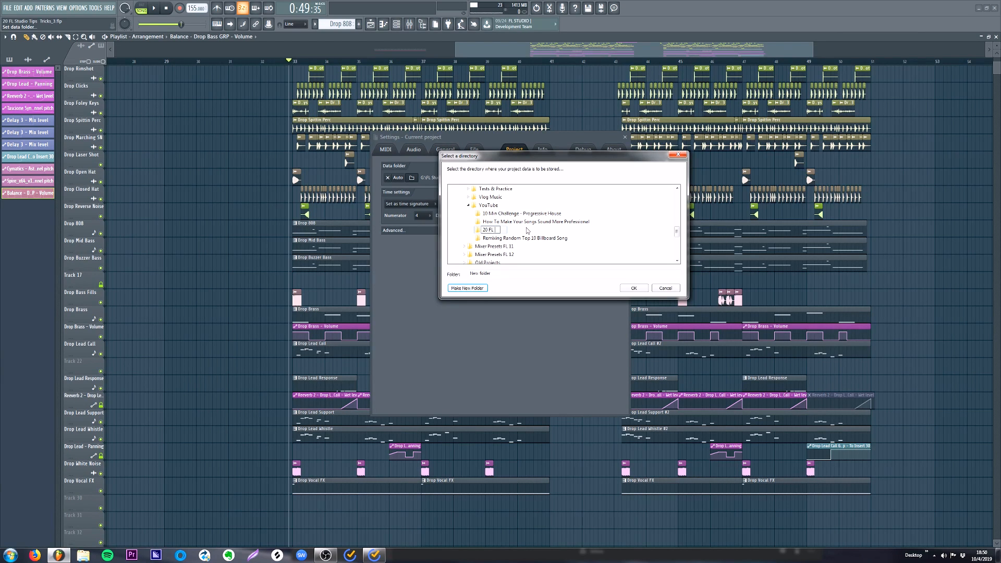
left_click(633, 288)
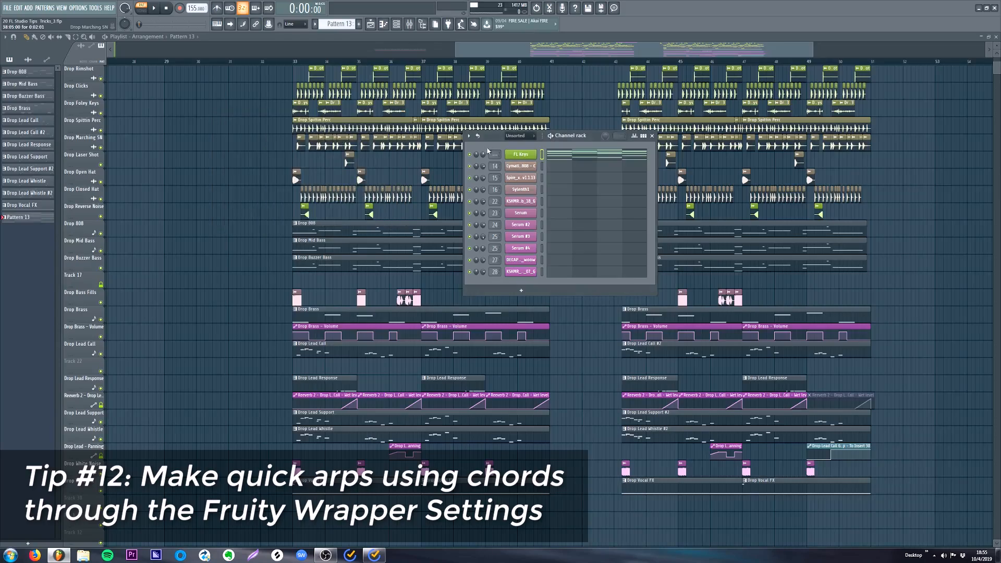
- Arpeggiate the FL Keys chords through the instrument's wrapper settings, play the pattern and raise the arpeggiator time
left_click(521, 156)
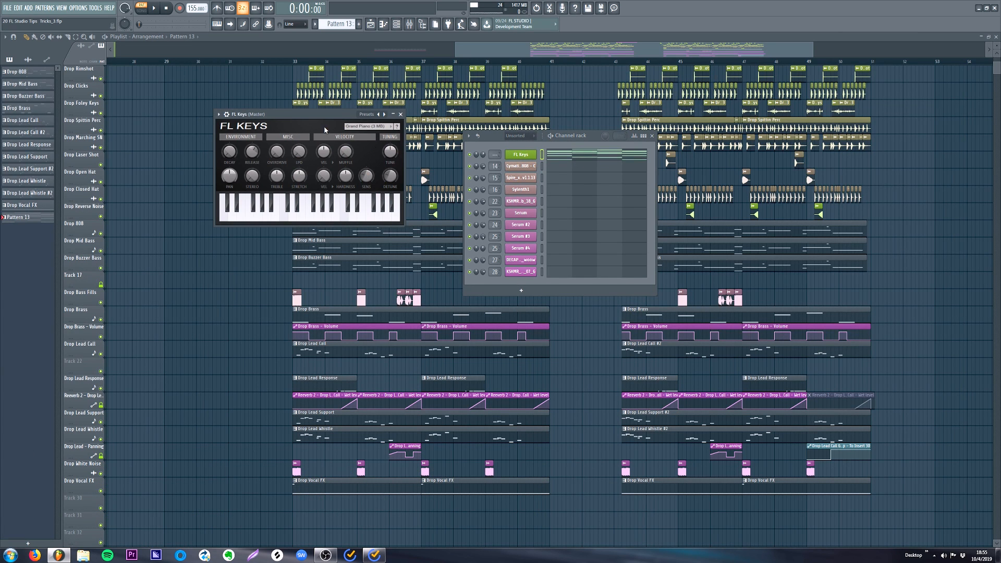
left_click(227, 115)
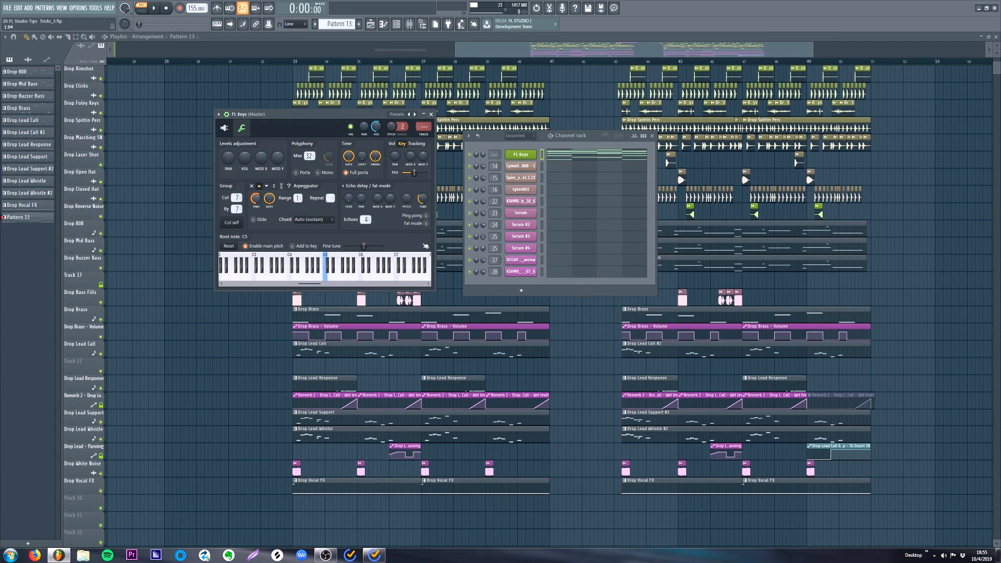
key("space")
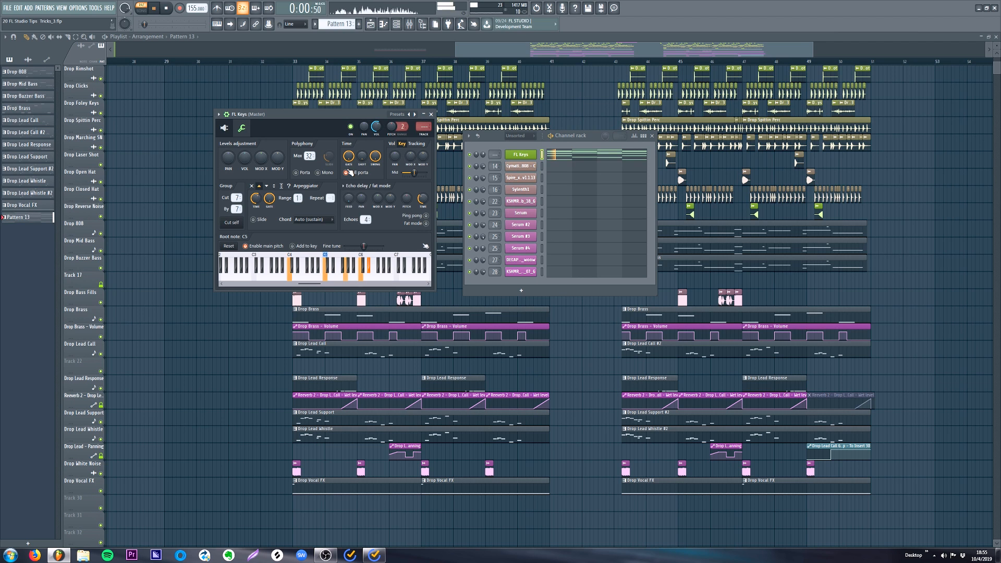
left_click_drag(256, 202, 257, 185)
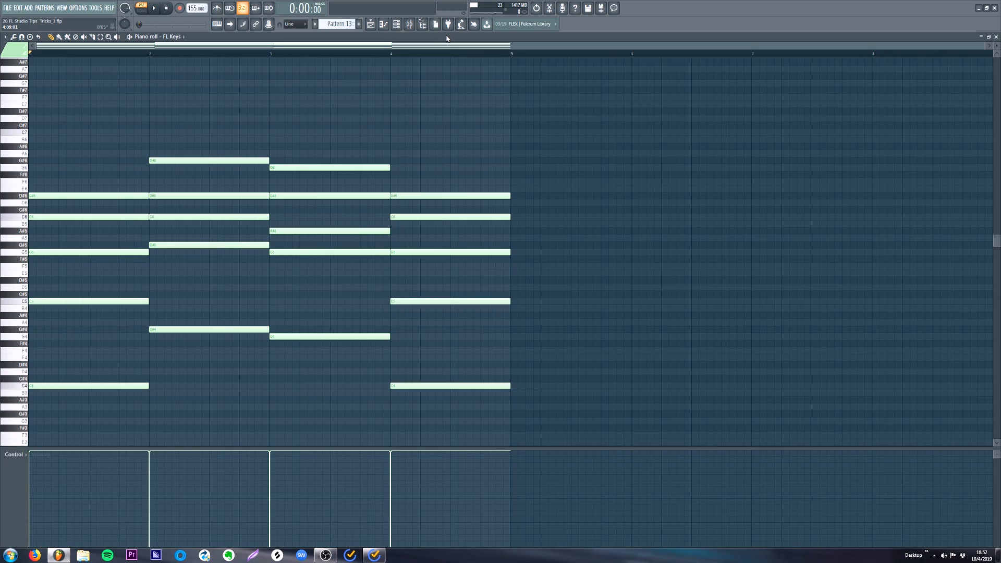
- Arpeggiate the FL Keys chords with the piano roll arpeggiator, set its pattern to Normal, play it and open the pattern choices again
key("alt+a")
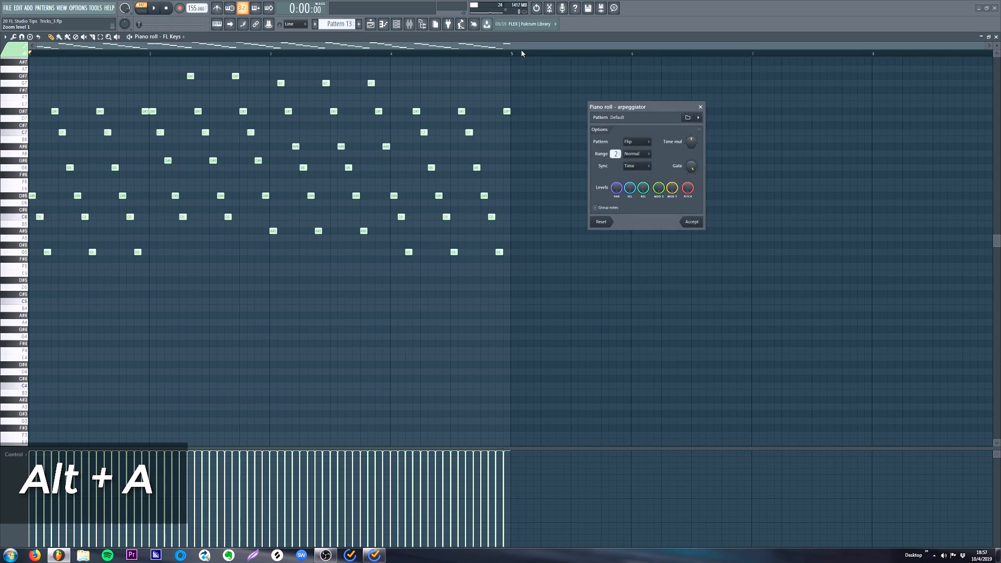
left_click(646, 141)
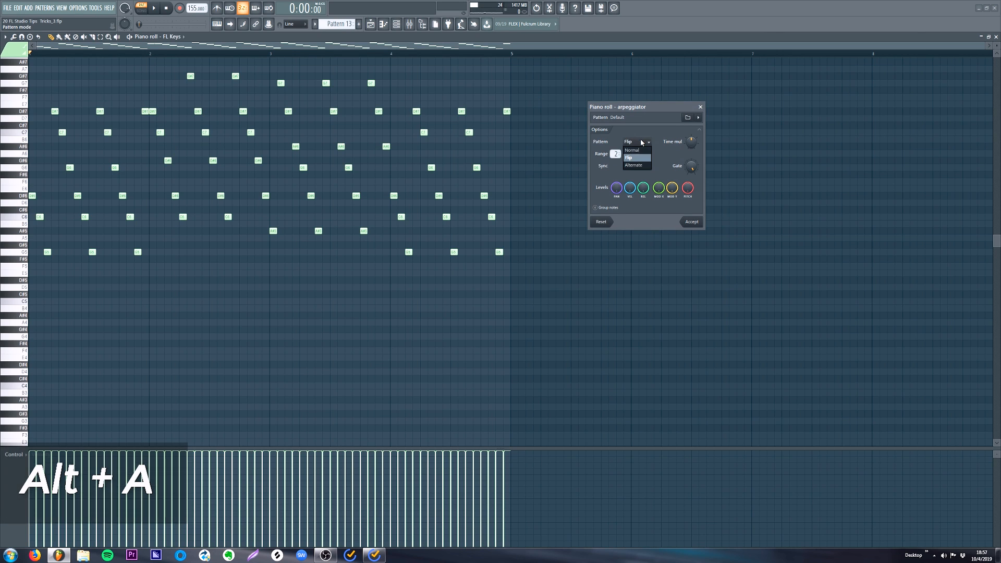
left_click(631, 150)
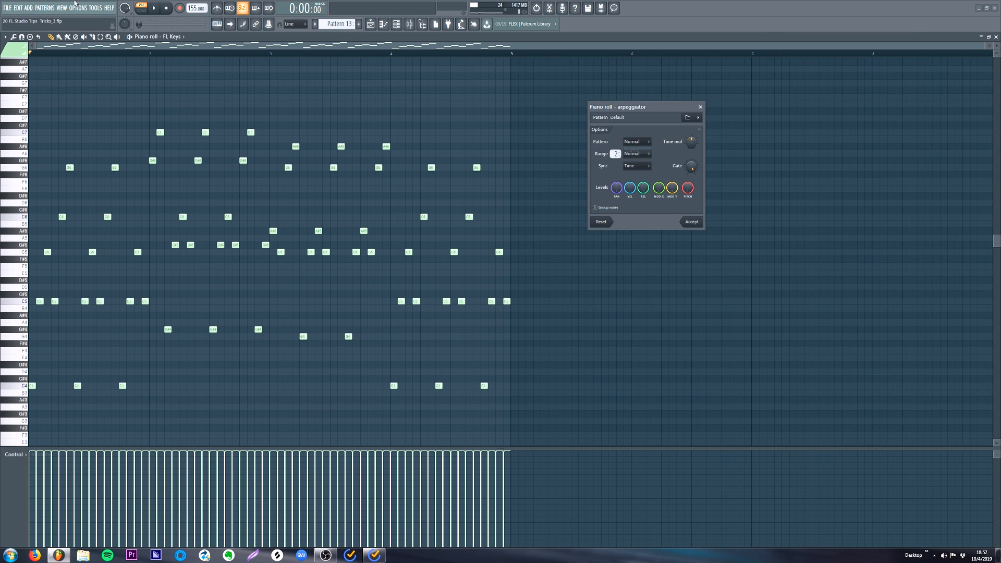
left_click(158, 9)
left_click(636, 141)
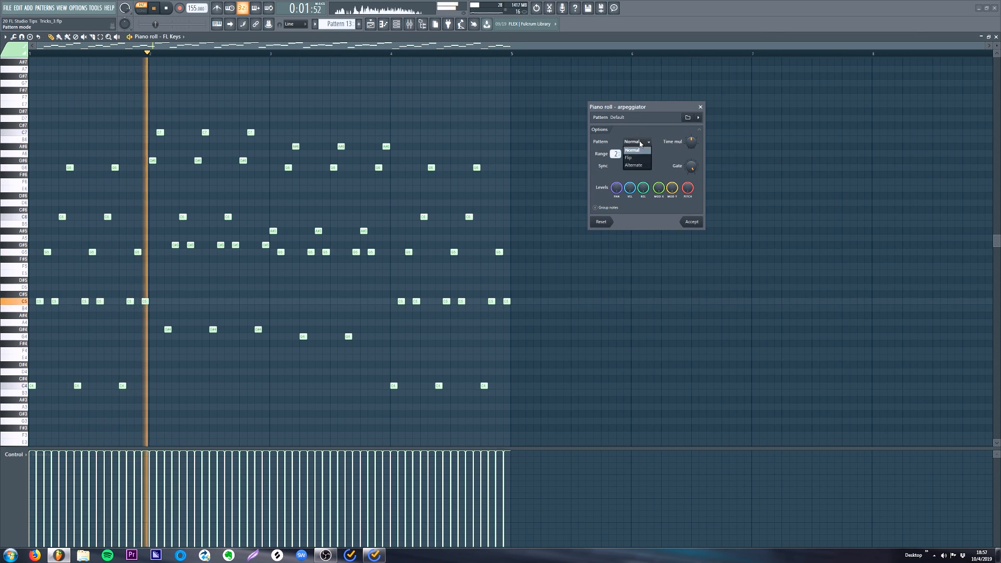
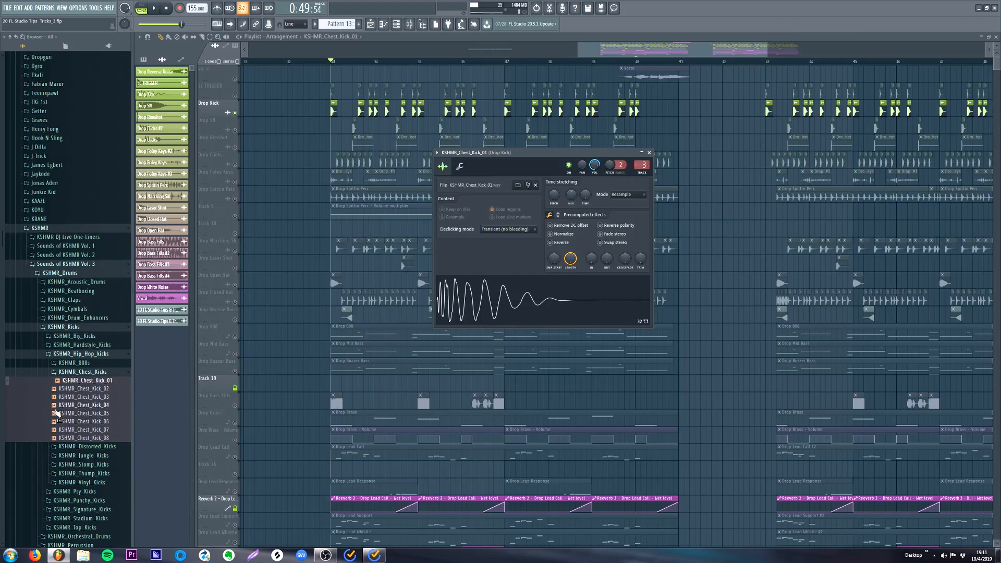
- Play the song and swap the Drop Kick sample successively for KSHMR_Chest_Kick_02, KSHMR_Chest_Kick_03 and KSHMR_Chest_Kick_04
key("space")
middle_click(88, 389)
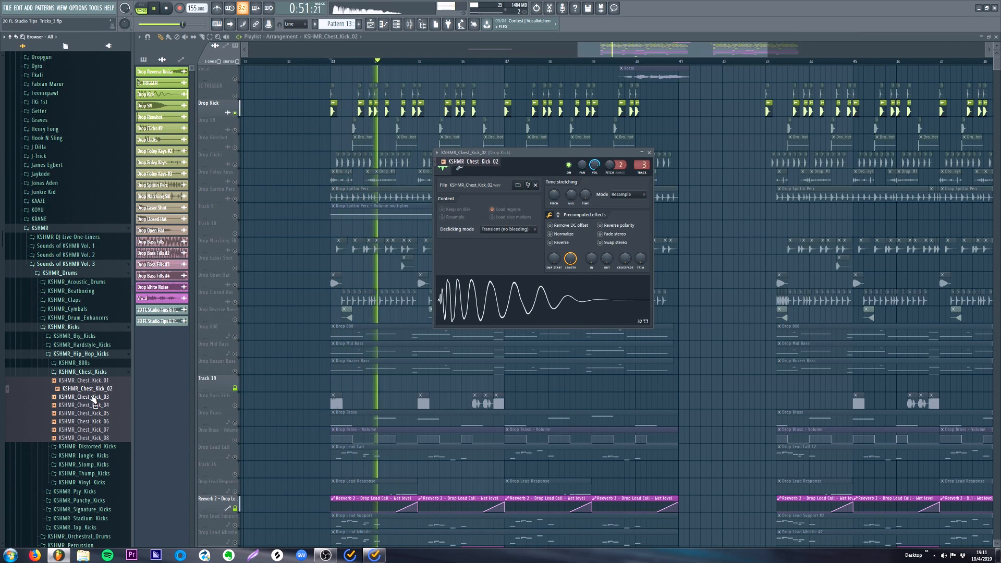
middle_click(94, 398)
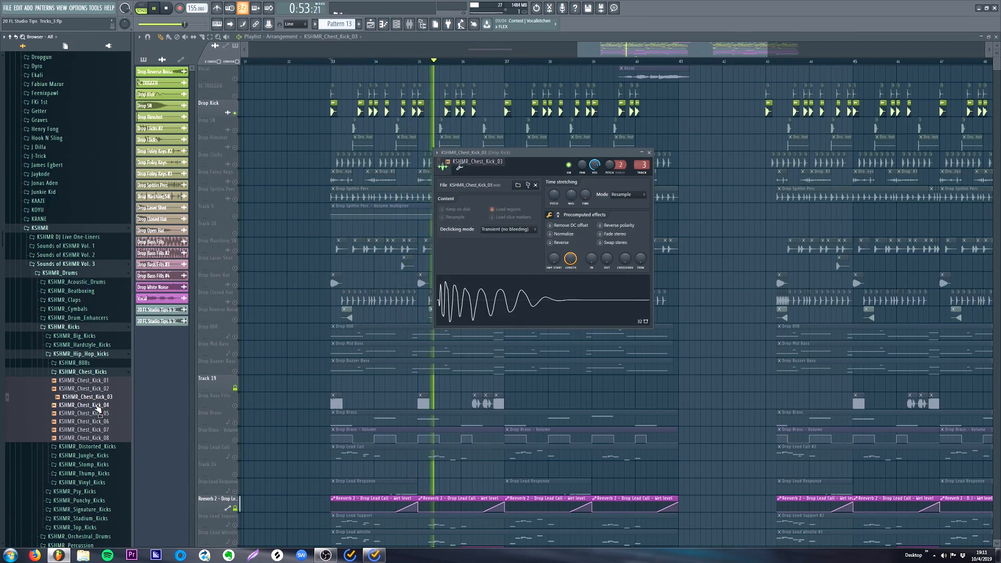
middle_click(98, 406)
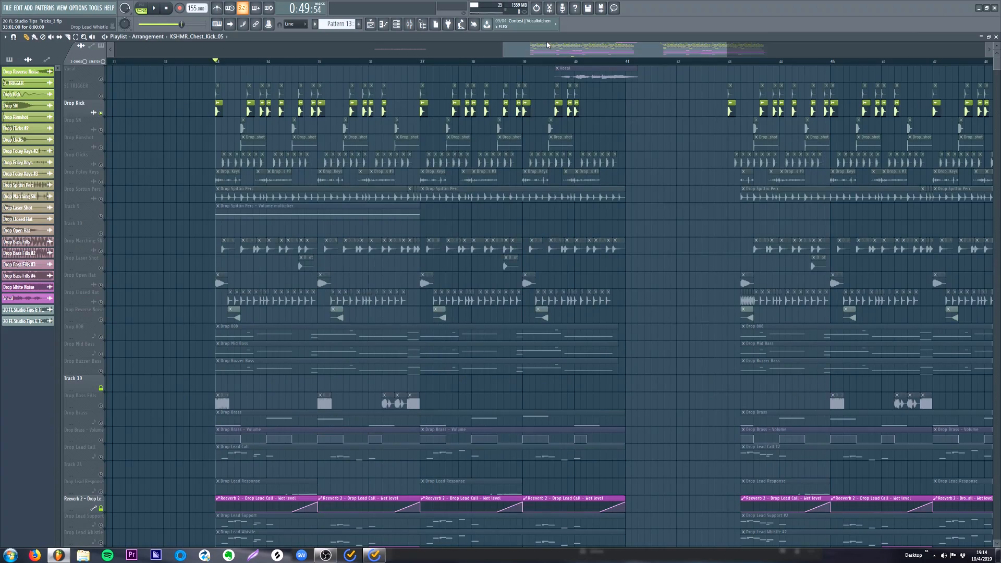
- Hide the playlist, move the ValhallaRoom window clear of the OTT window, and close all open windows
key("F5")
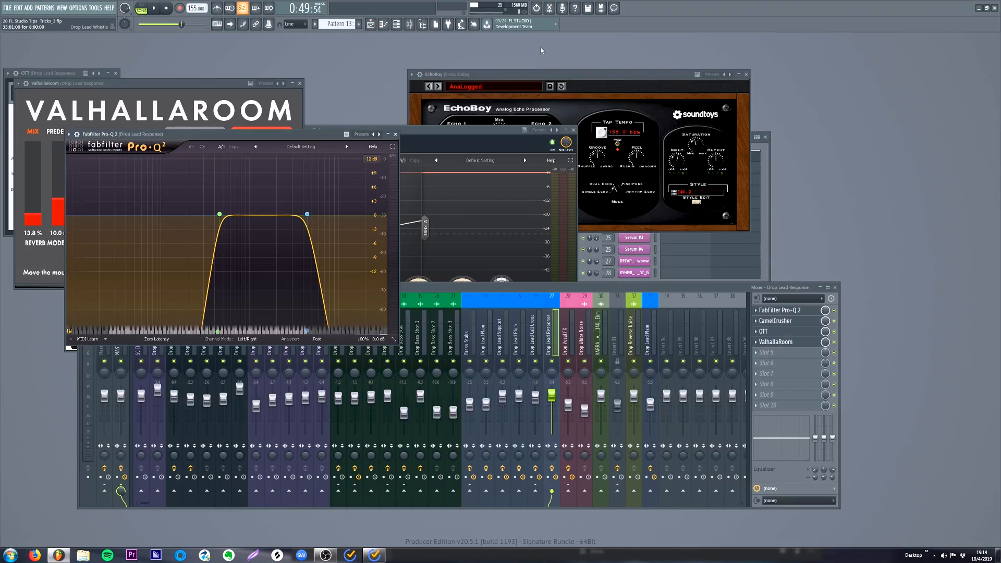
left_click_drag(232, 85, 369, 170)
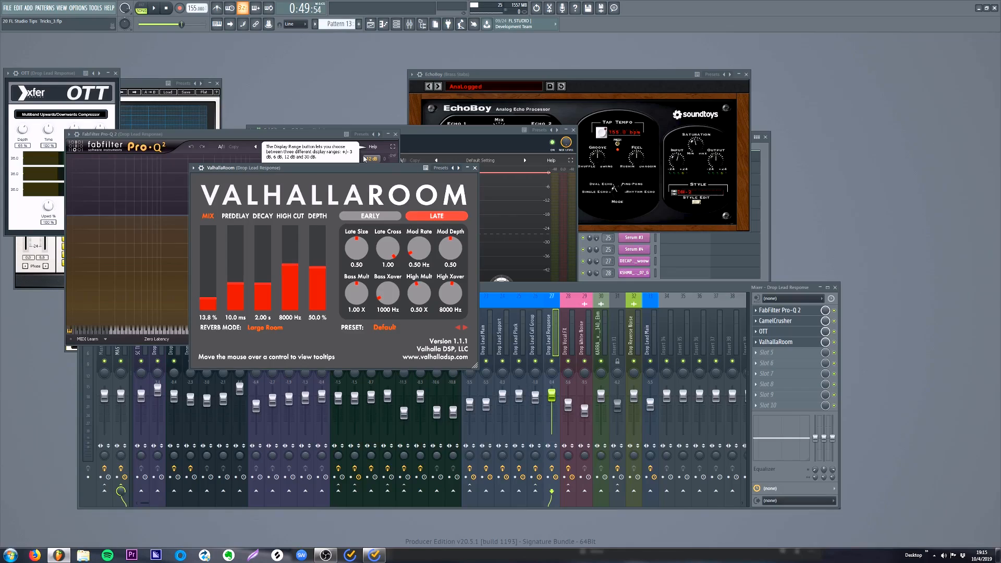
key("F12")
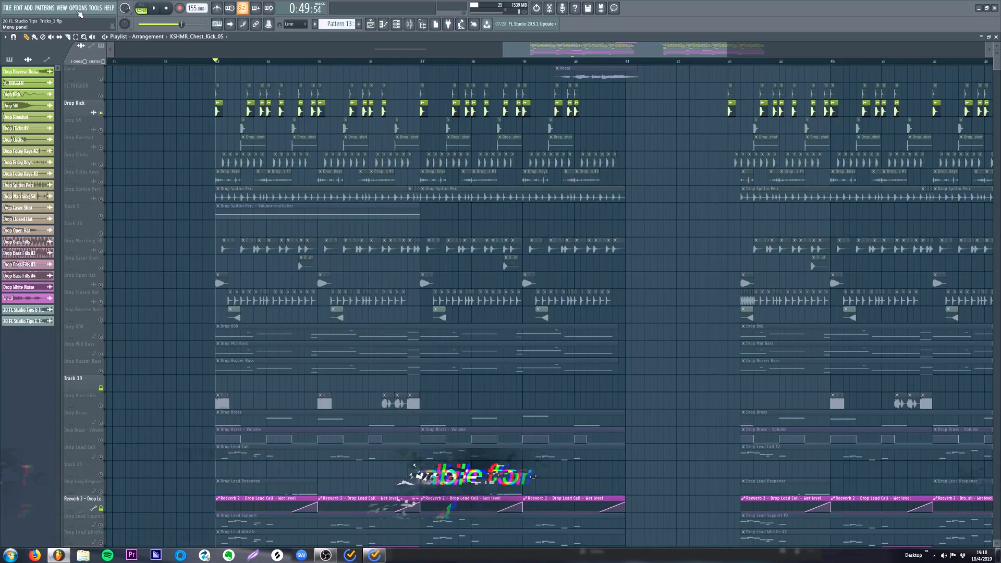
- Run the macro that switches smart disable on for all plugins
left_click(96, 9)
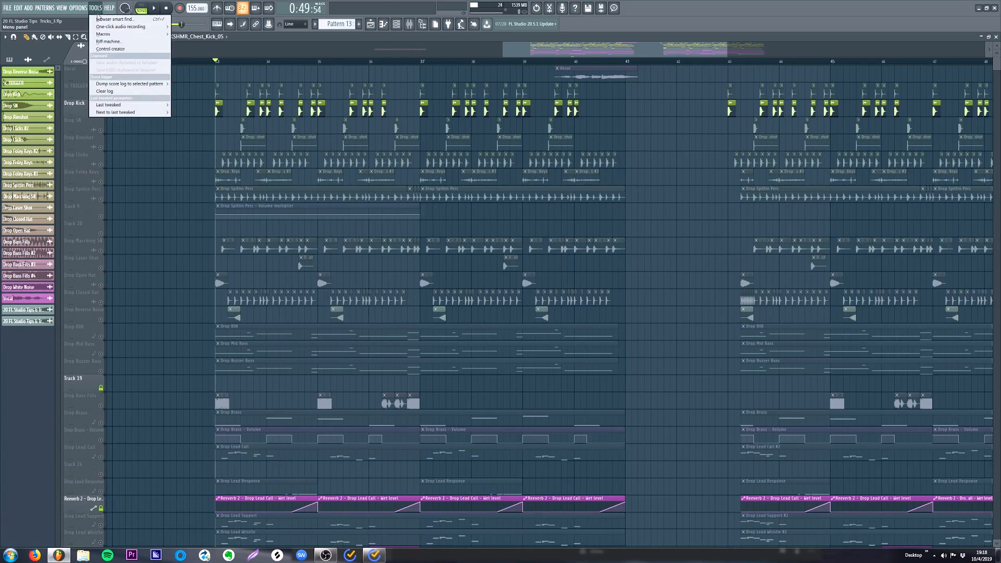
mouse_move(107, 34)
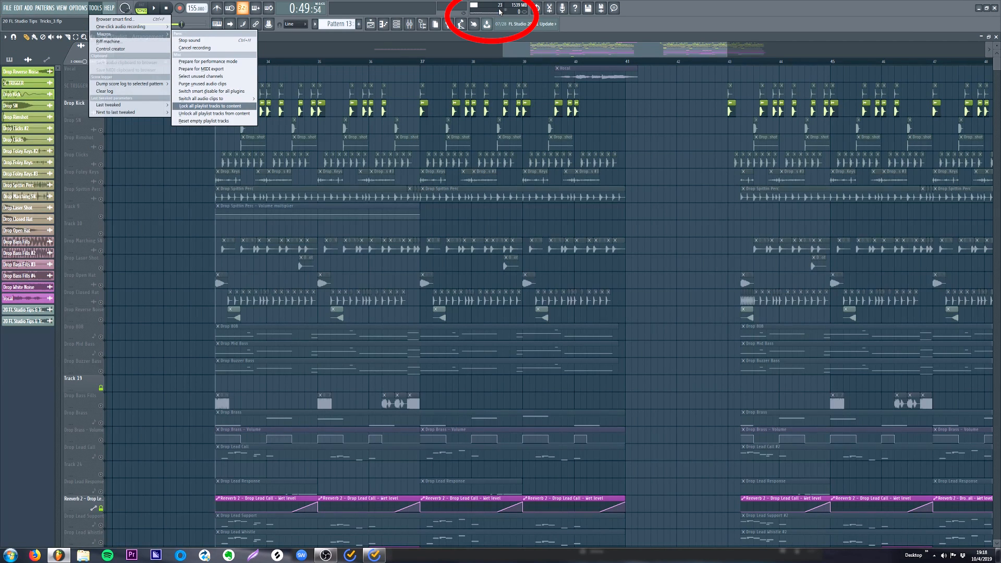
left_click(216, 92)
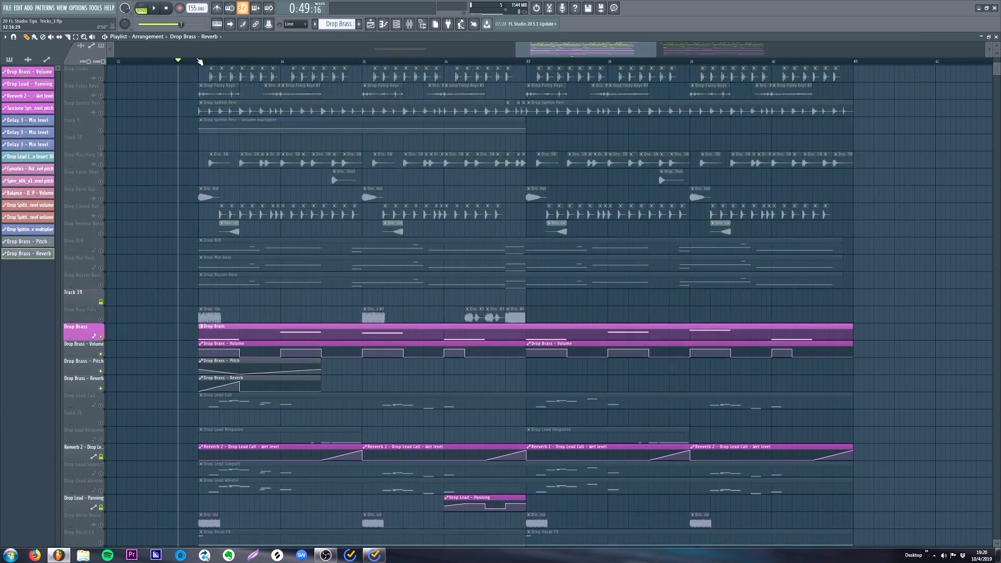
- Group the Drop Brass Volume, Pitch and Reverb automation tracks under the Drop Brass track
scroll(203, 178, "up", 2)
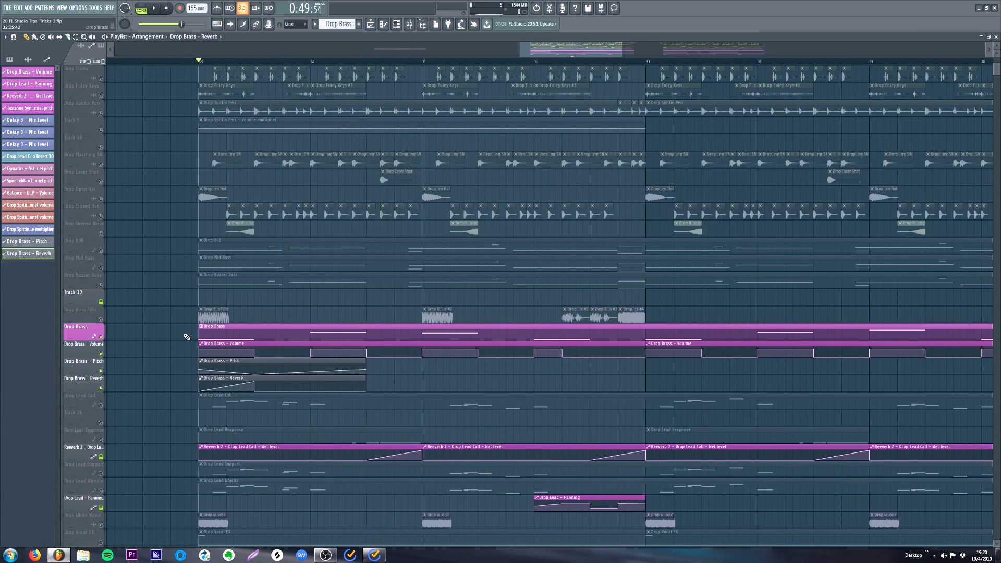
scroll(313, 75, "down", 5)
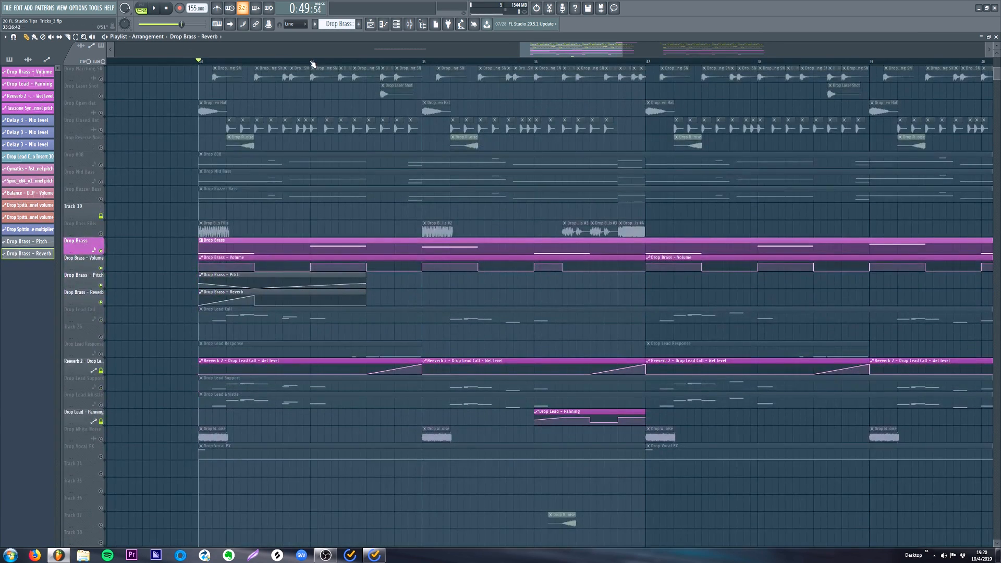
scroll(276, 254, "up", 2)
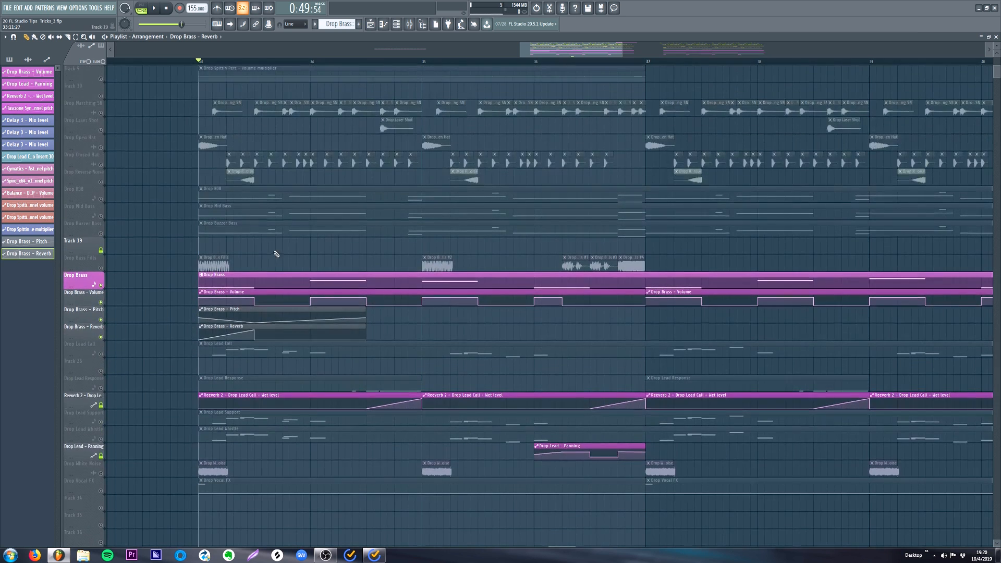
right_click(80, 297)
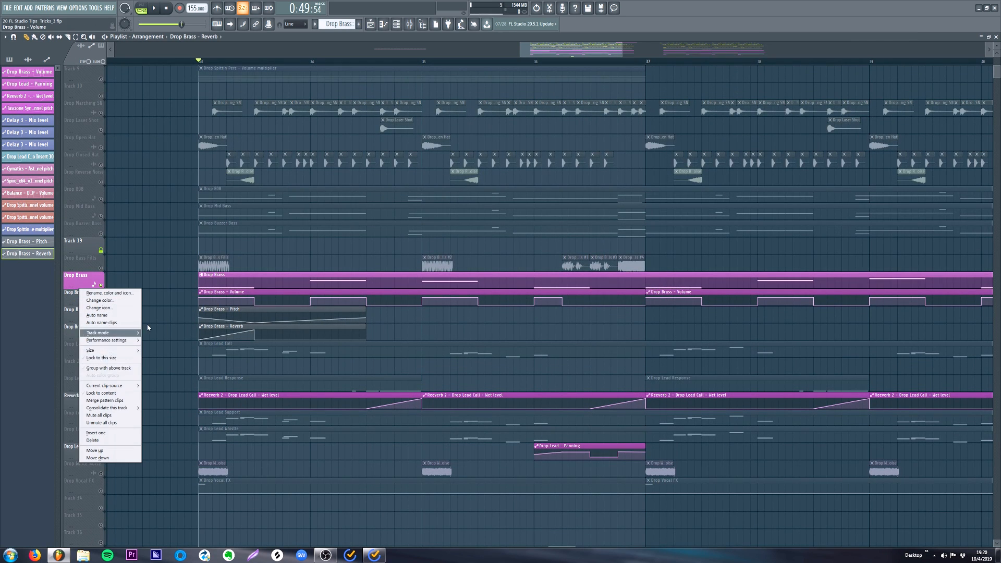
left_click(89, 367)
right_click(81, 311)
left_click(97, 385)
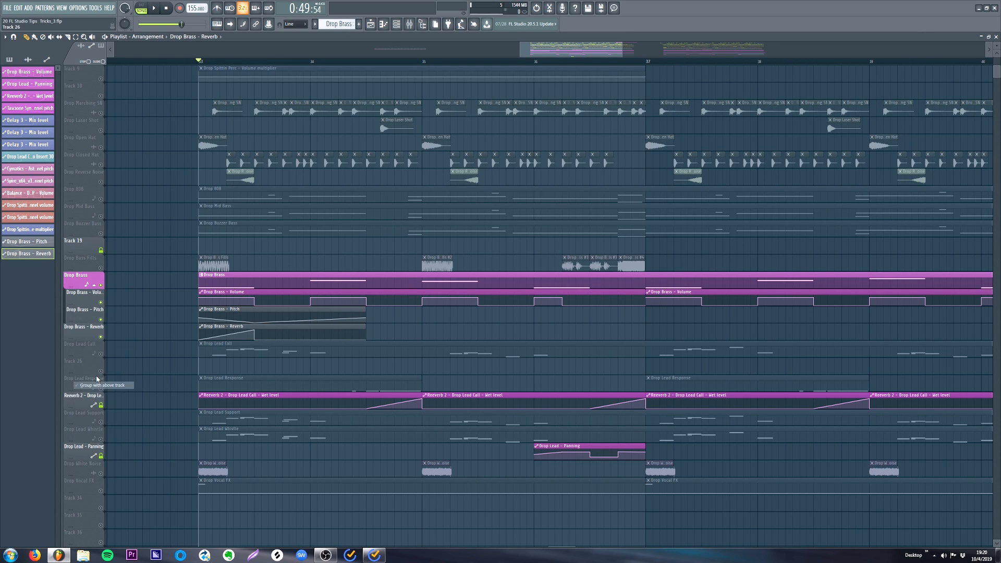
right_click(81, 337)
left_click(92, 405)
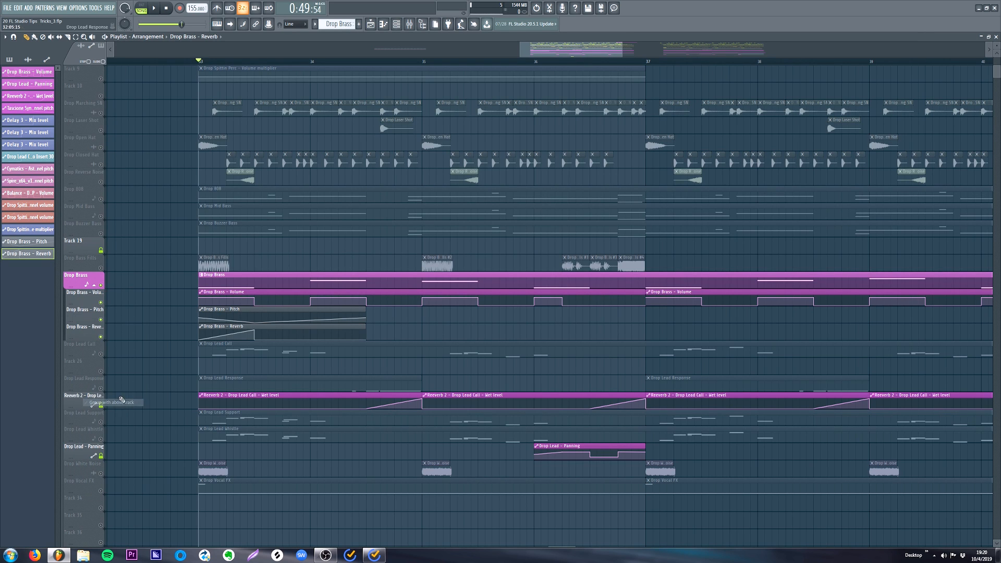
- Collapse the grouped automation tracks under Drop Brass and stop playback
left_click(95, 289)
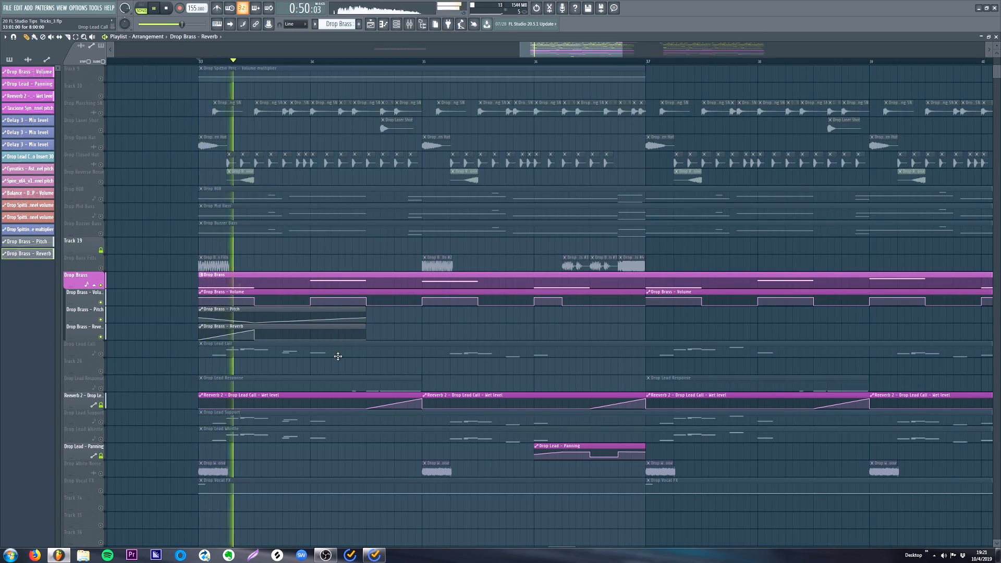
left_click(99, 286)
key("space")
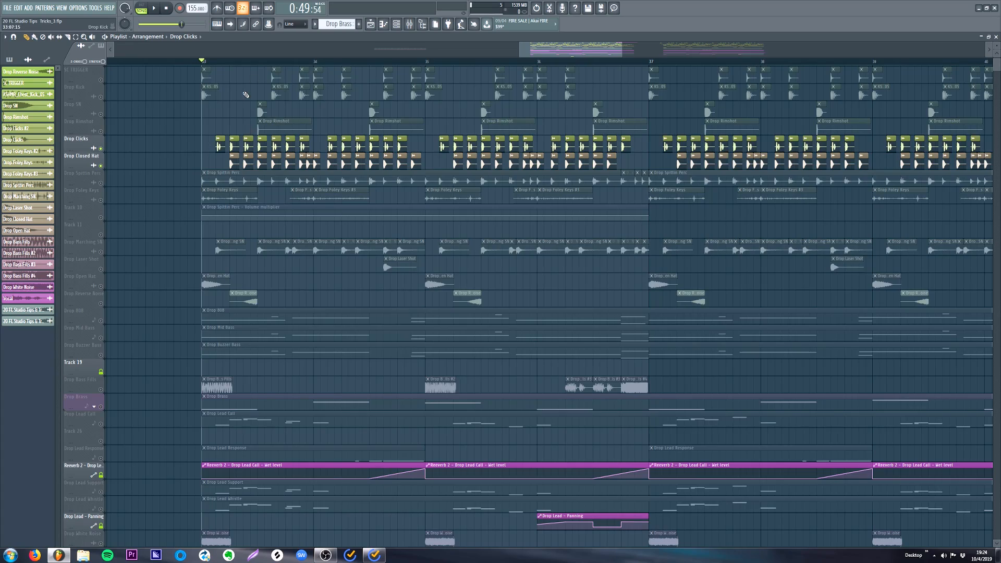
- Select the Drop Clicks and Drop Closed Hat clips from bar 33 to bar 37 and group them
scroll(245, 62, "up", 4)
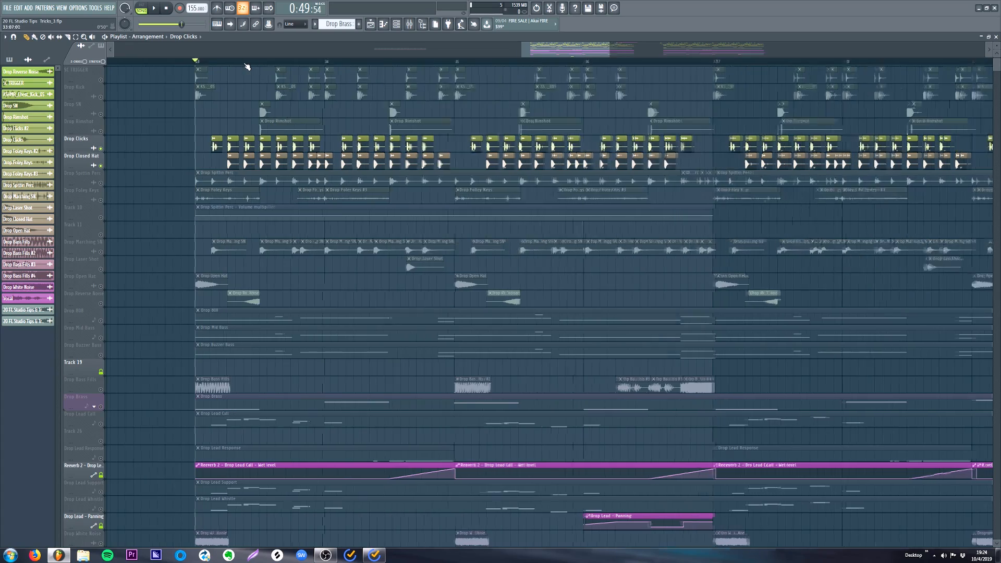
scroll(246, 63, "down", 4)
scroll(234, 62, "up", 3)
scroll(234, 62, "up", 3)
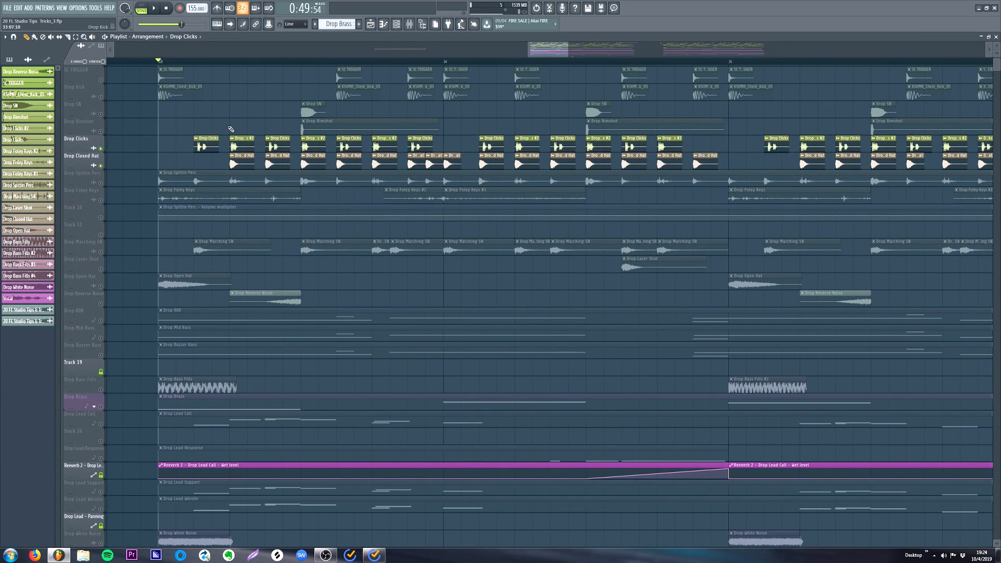
scroll(300, 72, "down", 3)
scroll(301, 64, "down", 4)
scroll(311, 145, "up", 4)
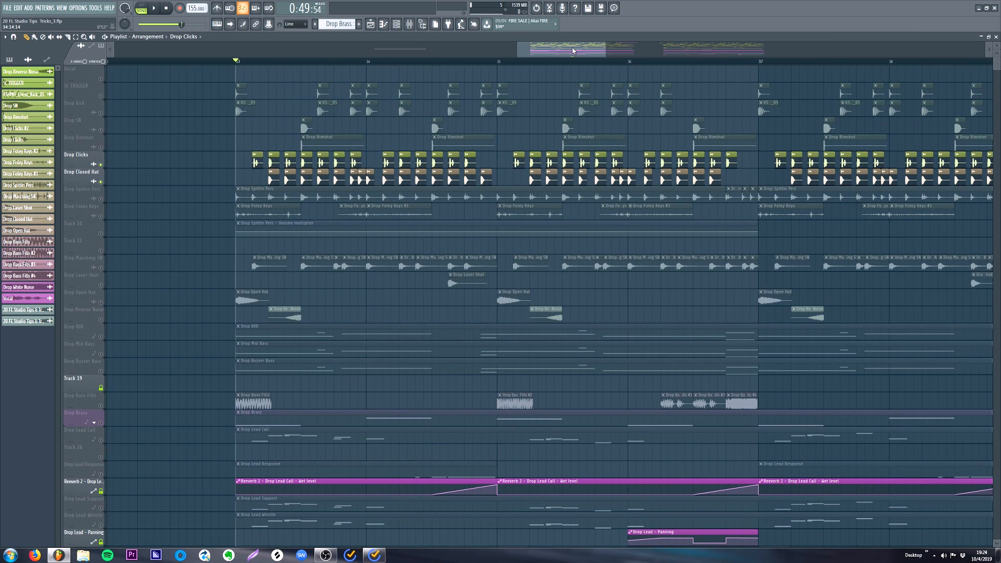
left_click_drag(572, 50, 583, 51)
left_click_drag(145, 159, 644, 175)
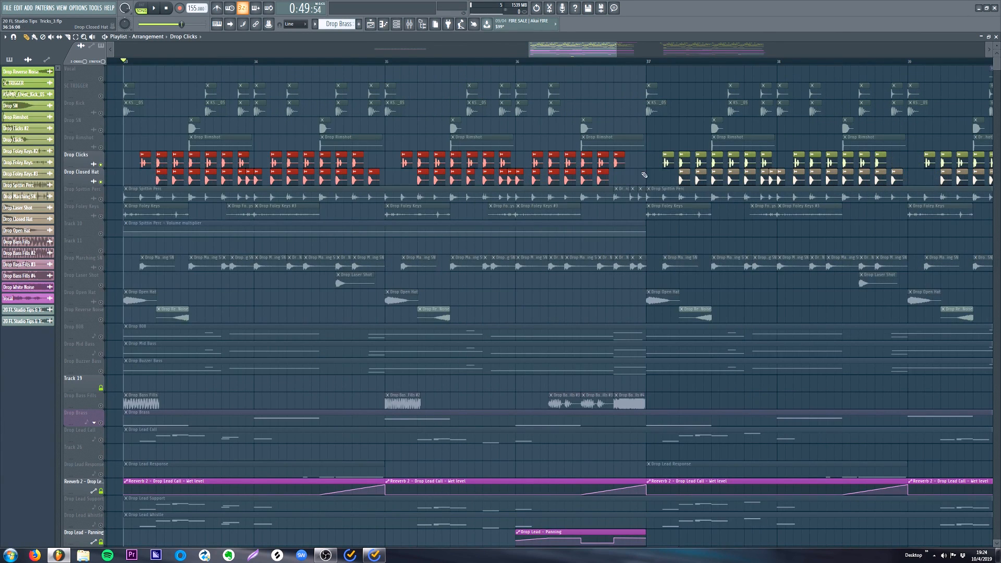
key("shift+g")
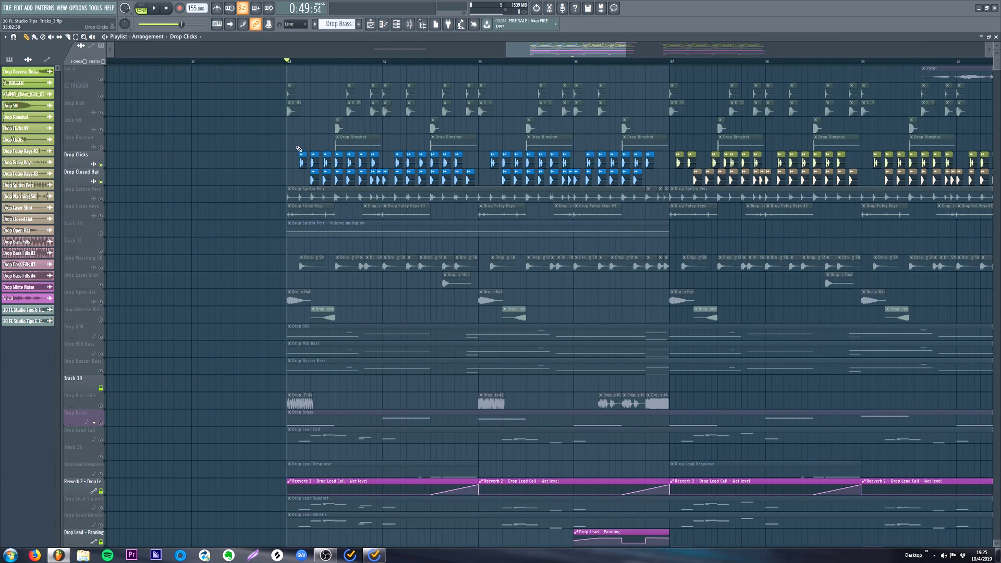
- Move the grouped clips about three quarters of a bar earlier and the first ungrouped Drop Clicks clip after bar 37 slightly earlier
left_click_drag(303, 164, 233, 164)
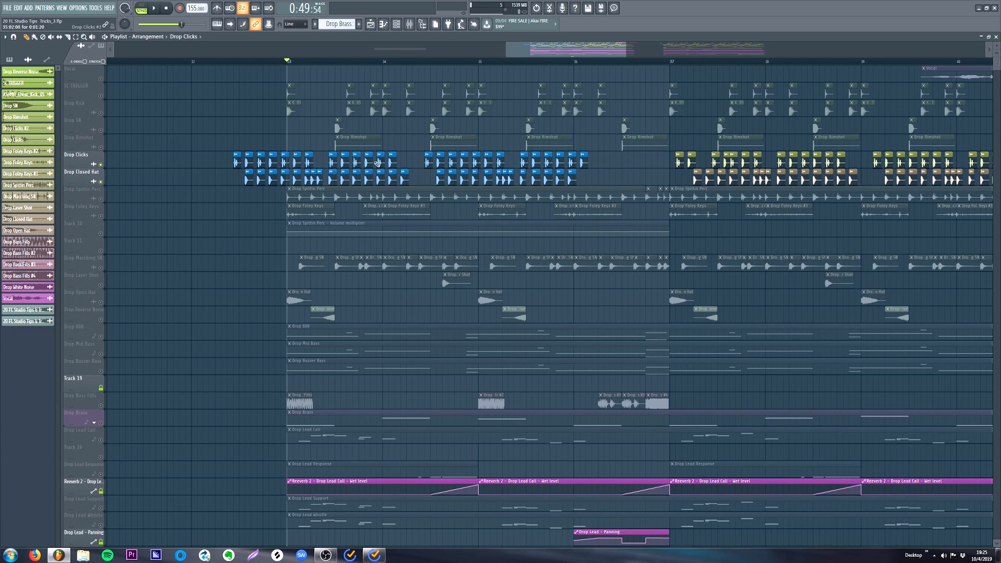
left_click_drag(679, 167, 661, 166)
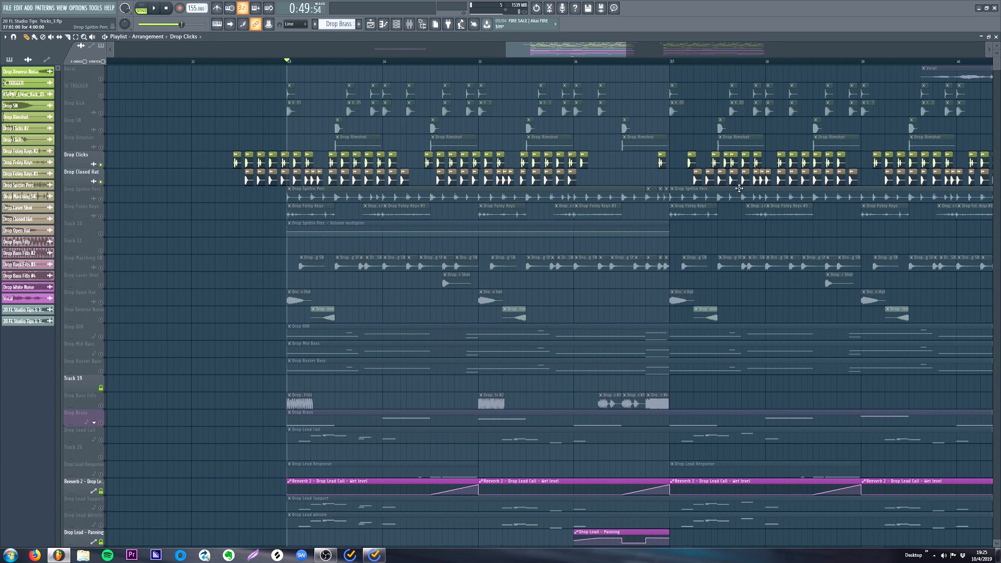